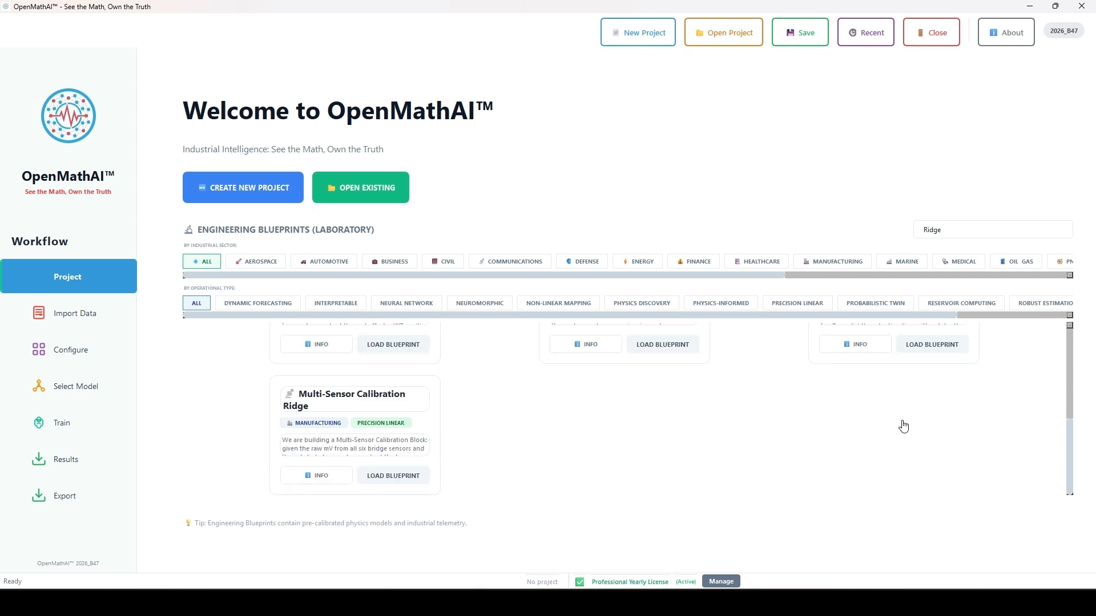
Load the Multi-Sensor Calibration Ridge blueprint and save it as Project_multi_sensor_calibration_ridge in the Desktop's OpenMathAi folder
click(417, 485)
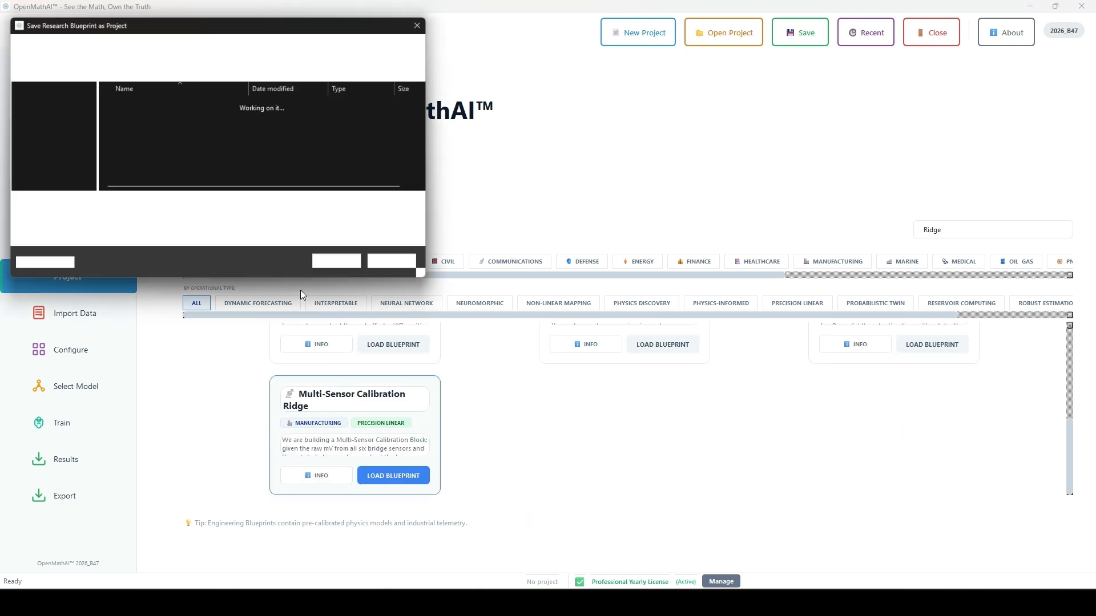
click(65, 148)
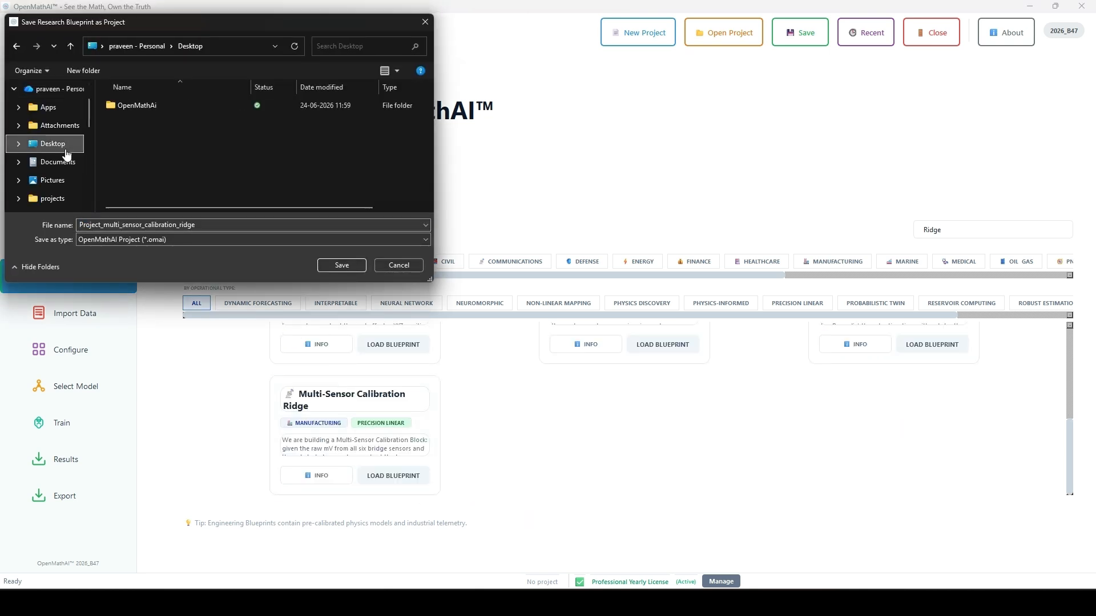
double_click(151, 104)
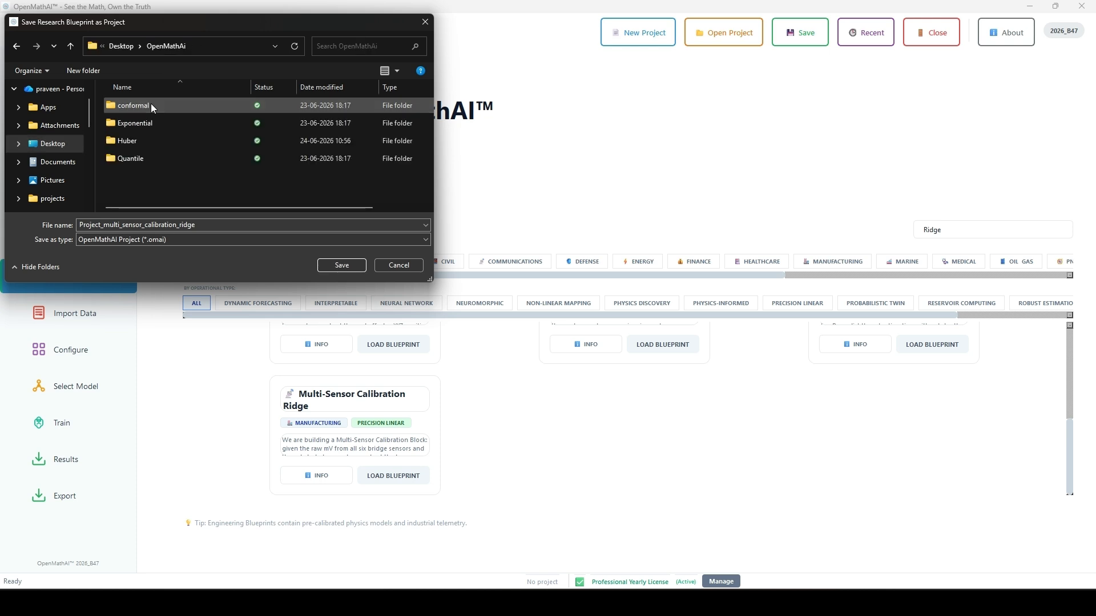
click(341, 265)
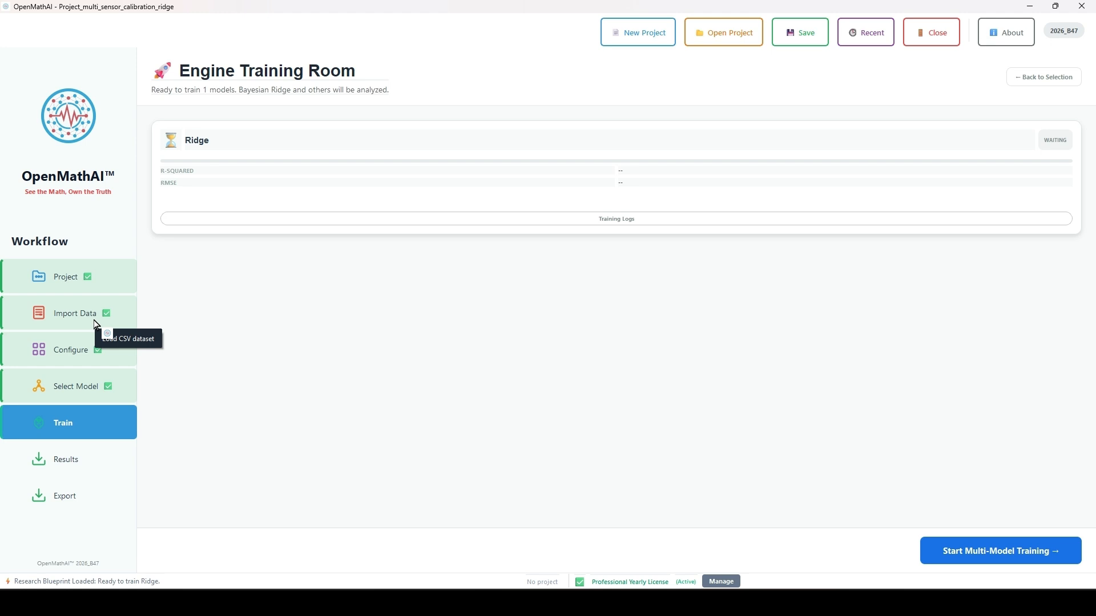
Review the imported multi_sensor_calibration.csv dataset and its preview rows, and continue to the column configuration
click(96, 324)
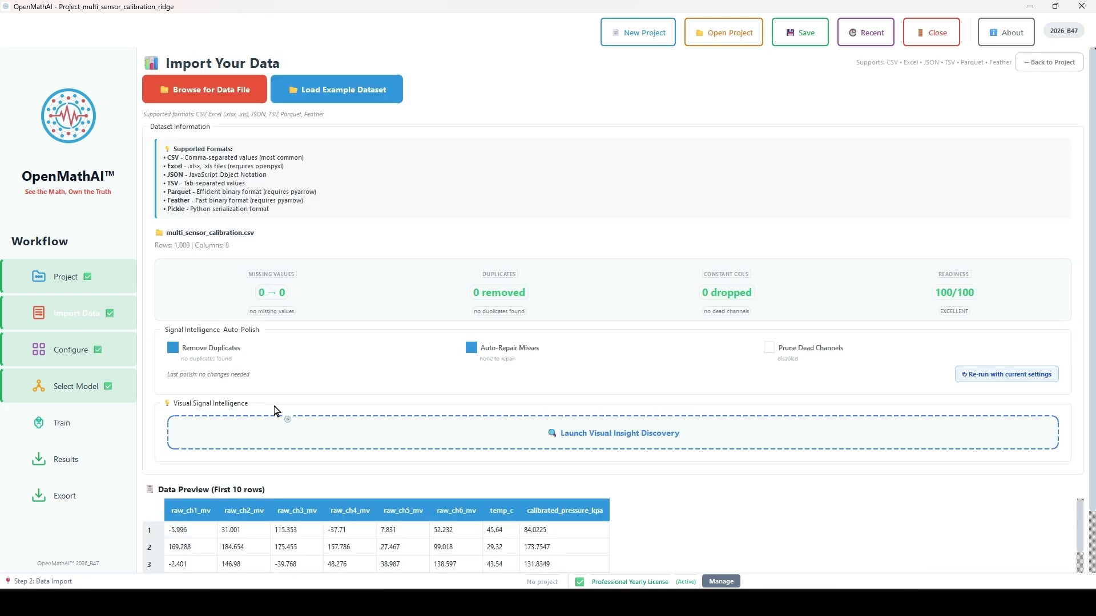
scroll(274, 410, down, 1)
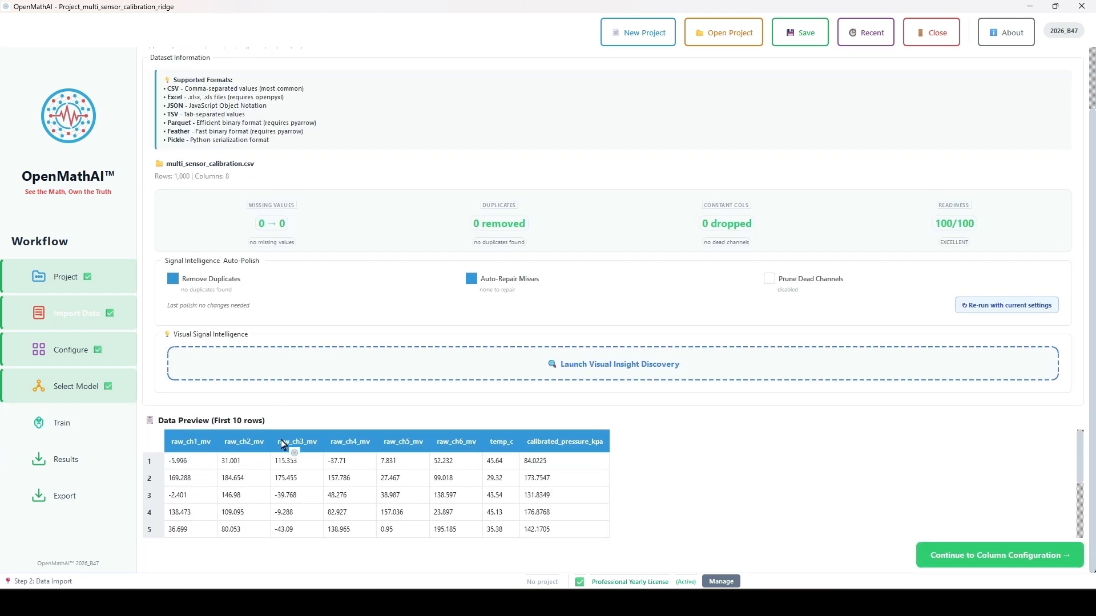
scroll(282, 441, down, 1)
scroll(284, 445, up, 2)
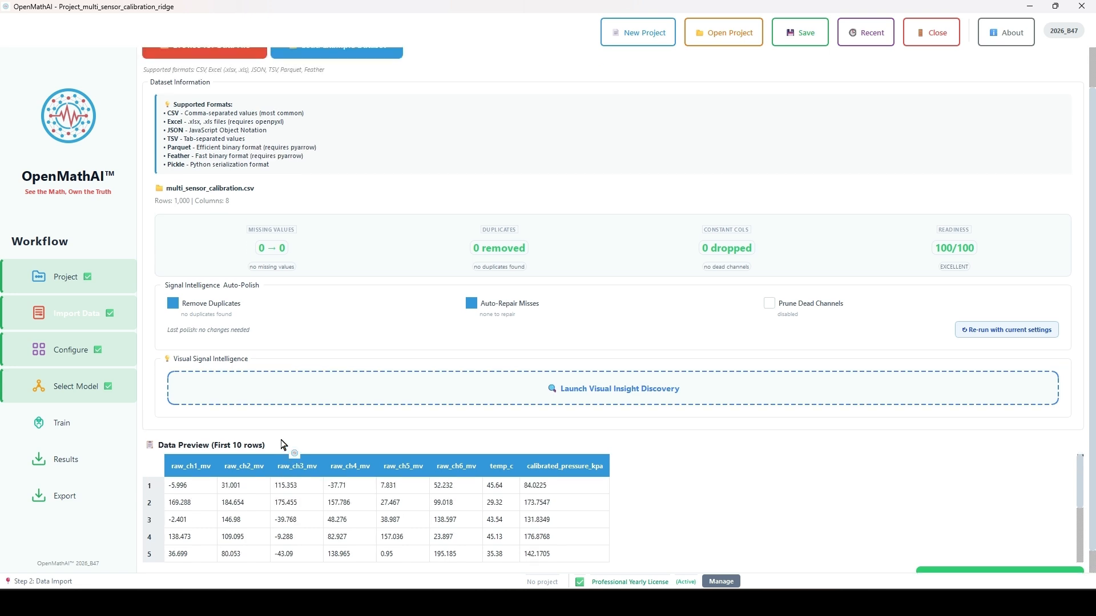
scroll(283, 444, down, 3)
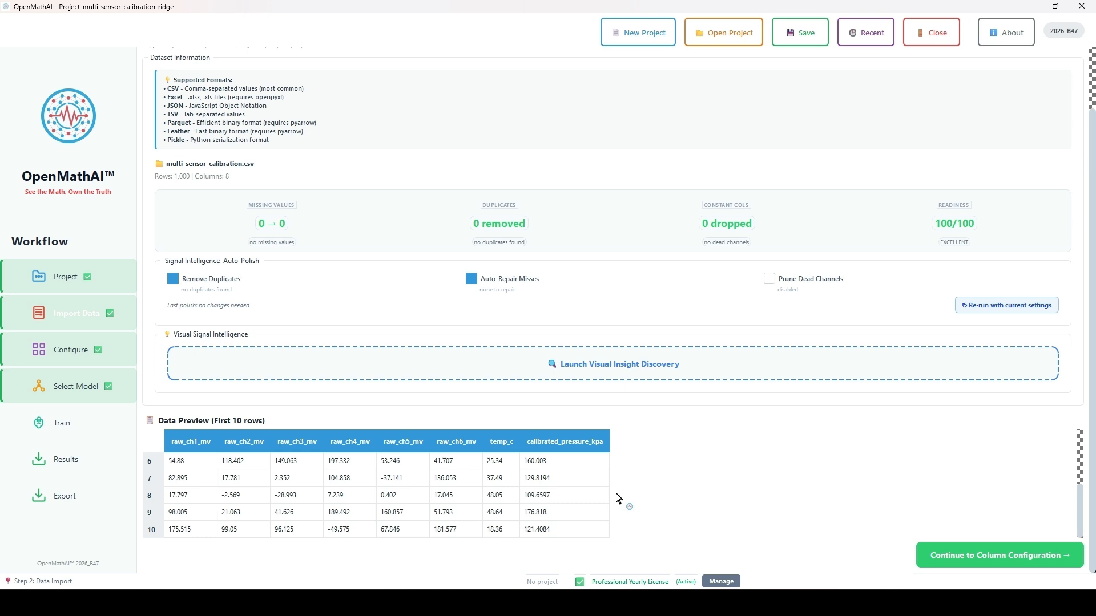
click(986, 558)
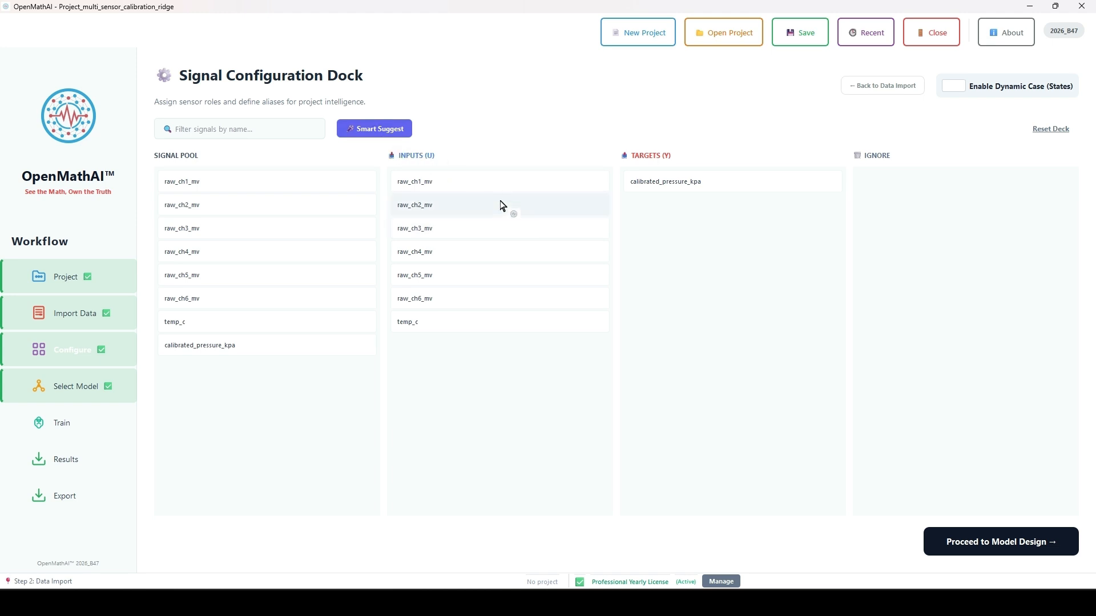
Accept the existing signal roles, select the Ridge model in the portfolio and proceed to training
click(961, 540)
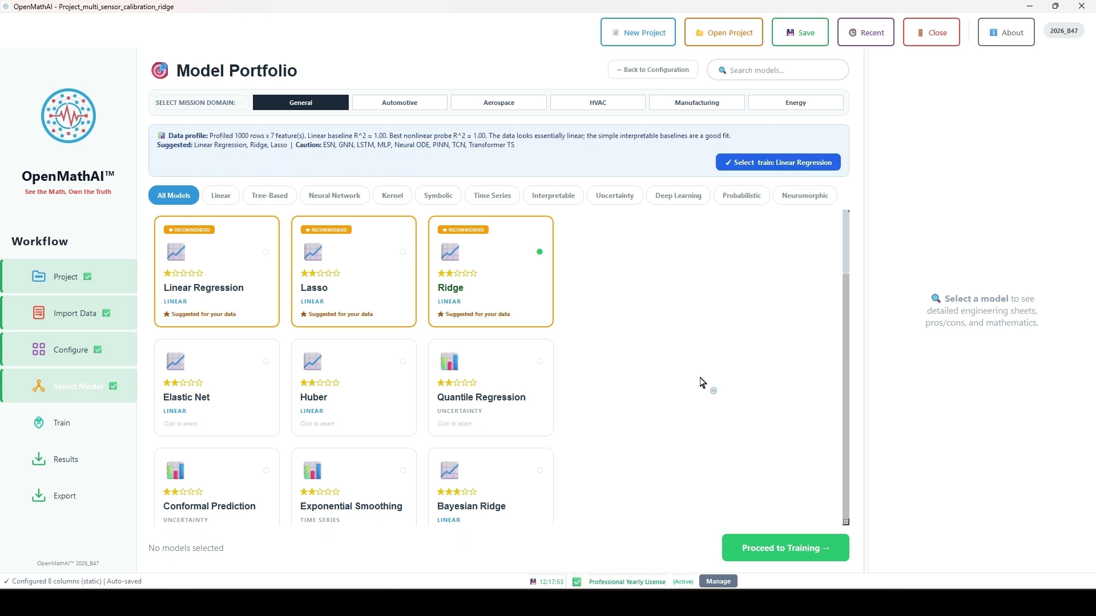
scroll(520, 435, down, 1)
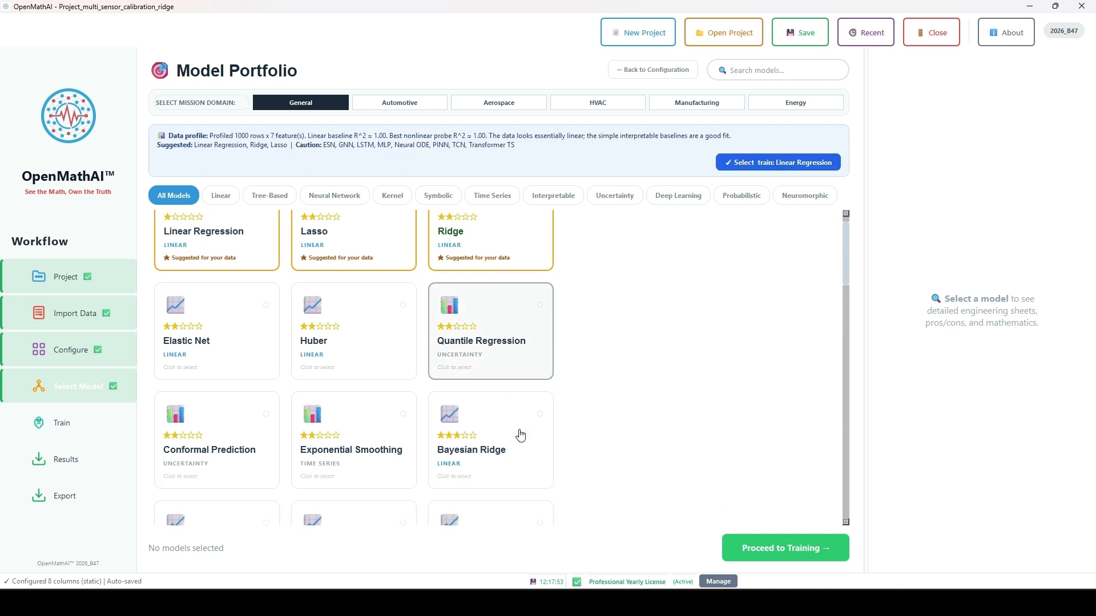
scroll(520, 436, up, 1)
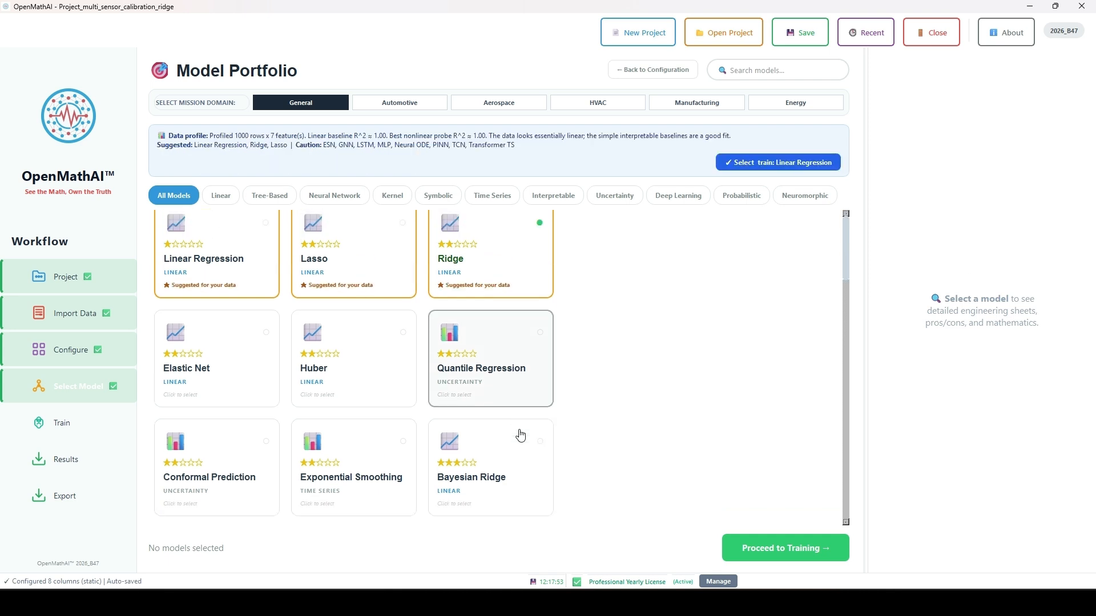
click(519, 287)
click(519, 287)
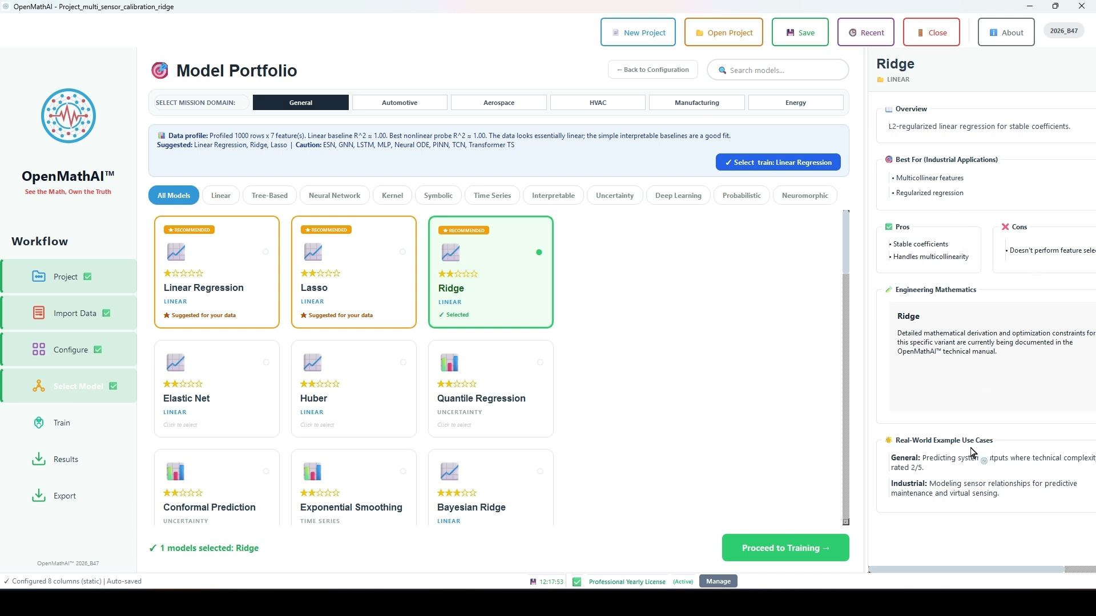
click(820, 548)
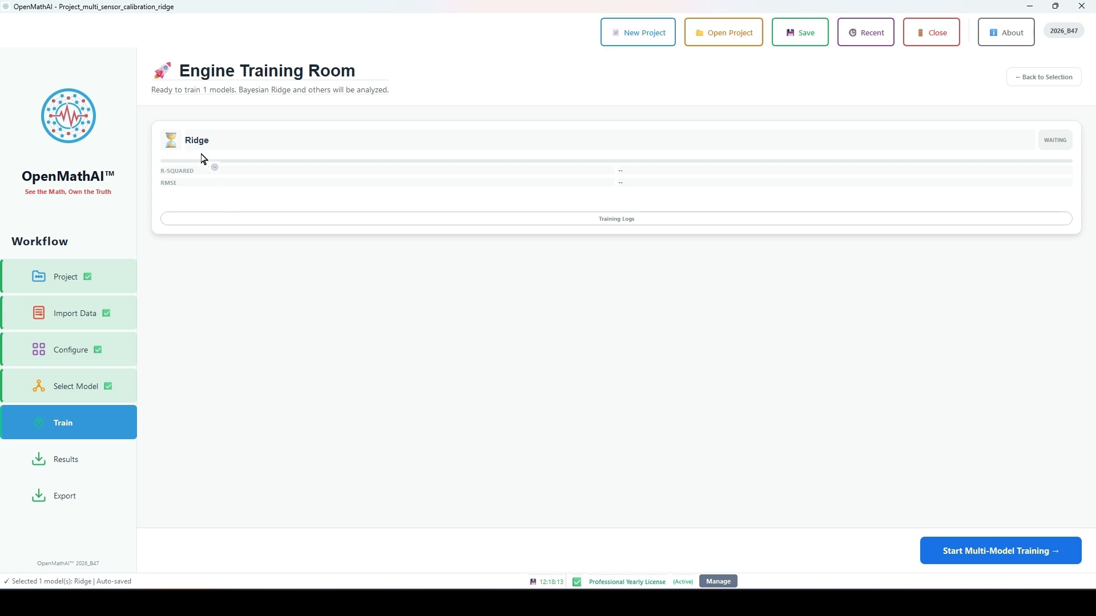
Check the general, model and preprocessing training settings, and train the Ridge model with them as they are
click(992, 552)
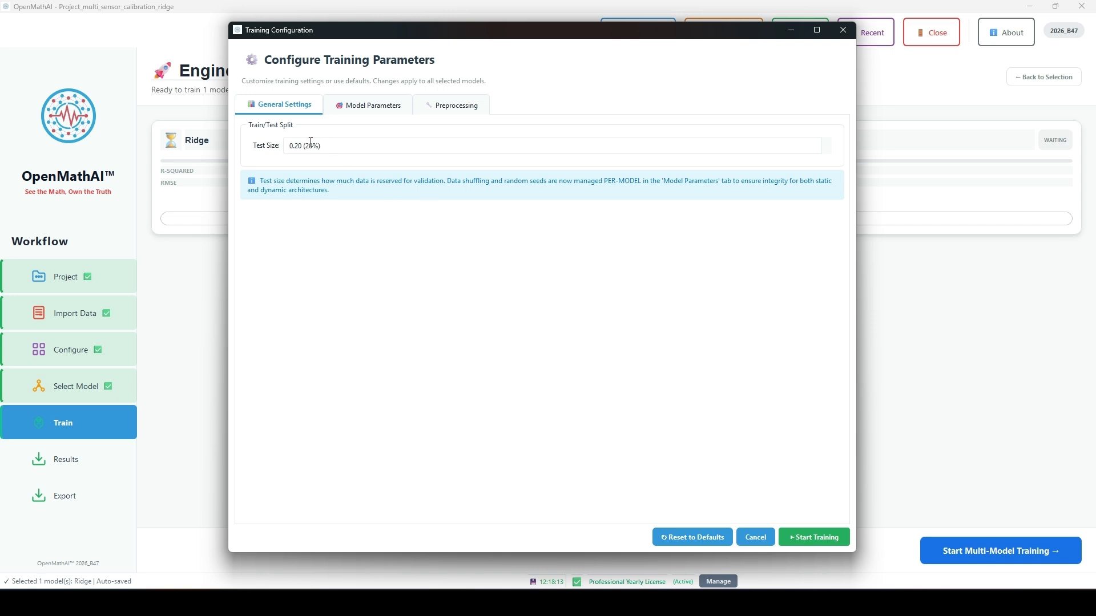
click(328, 149)
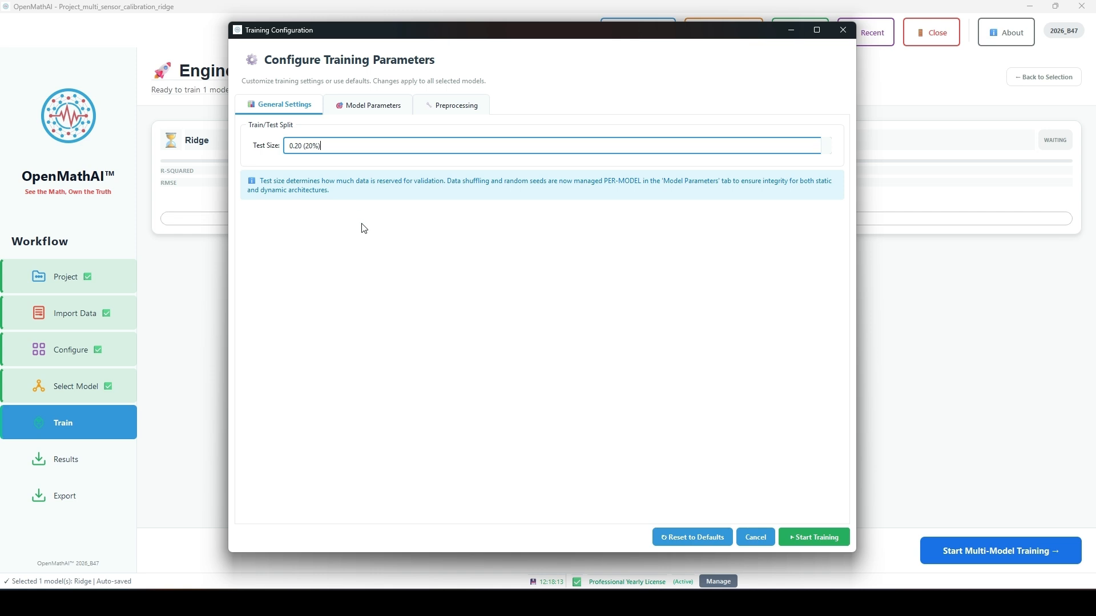
click(378, 108)
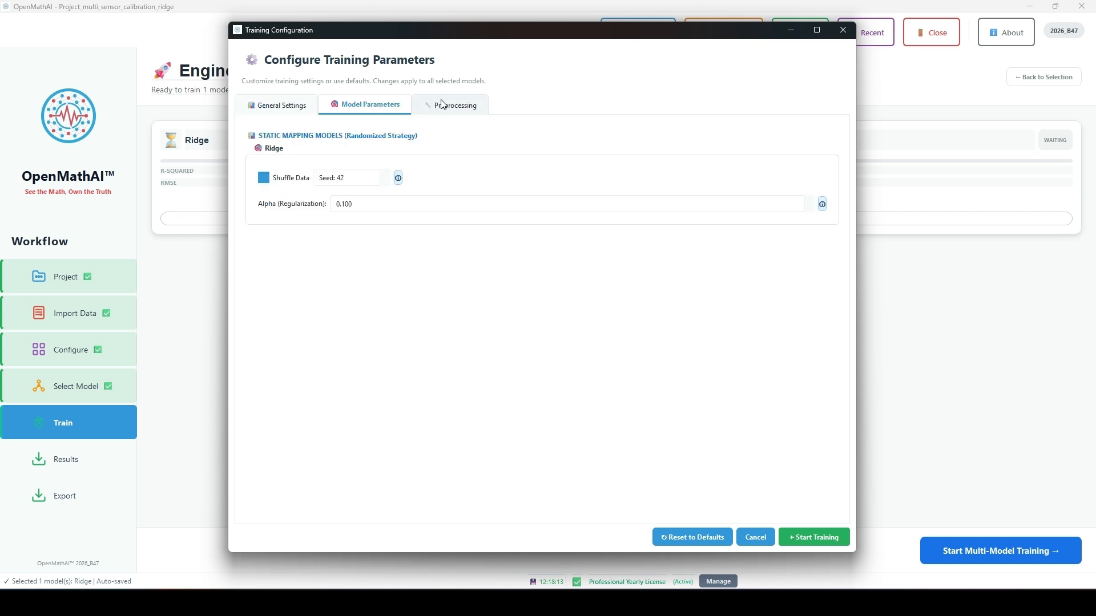
click(460, 109)
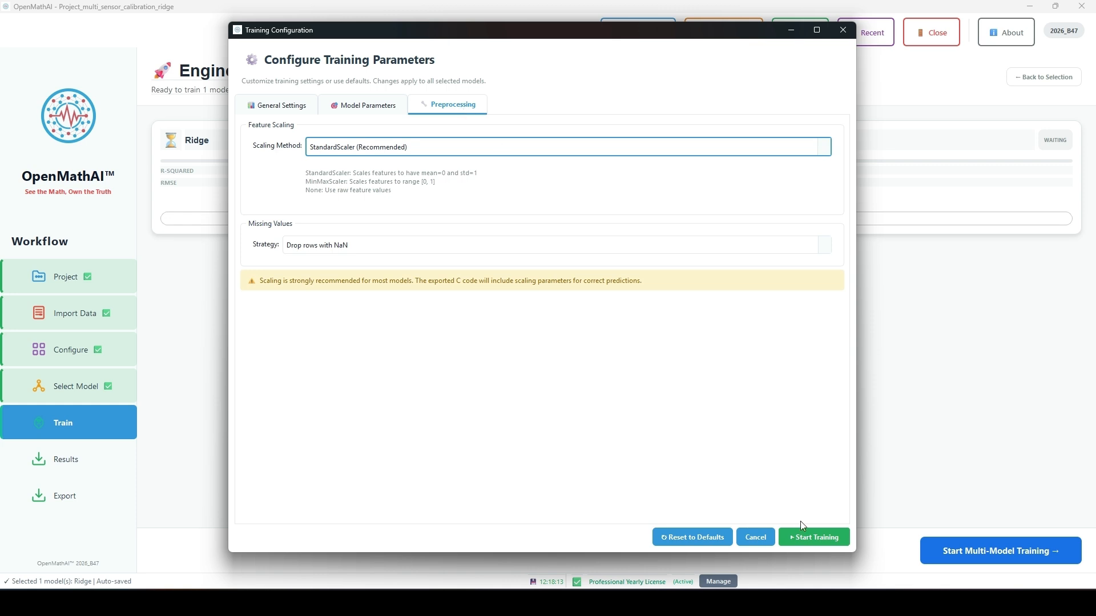
click(814, 538)
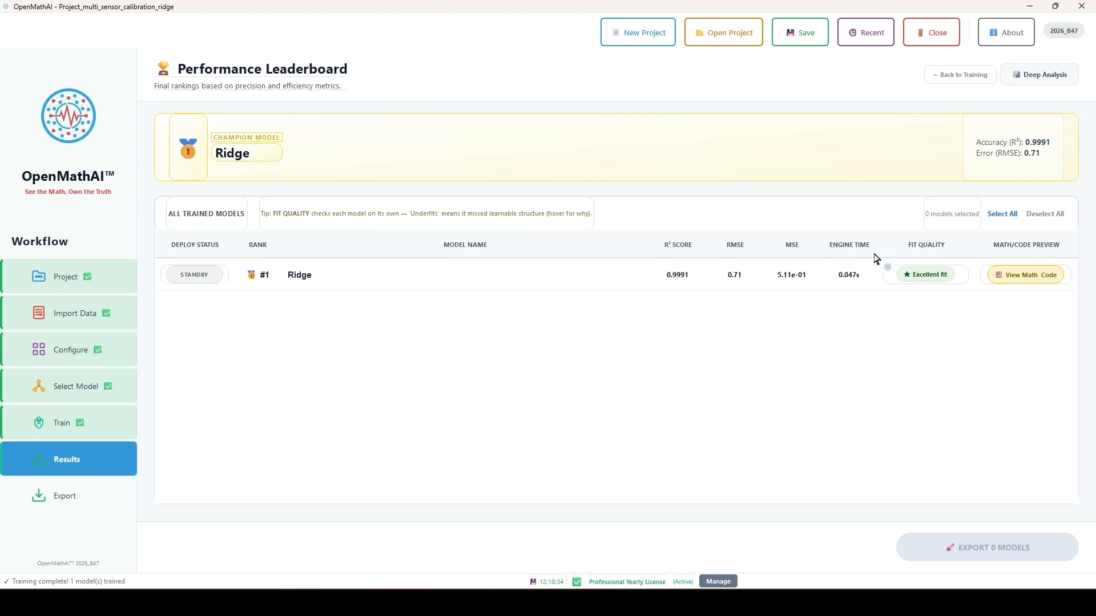
Examine the trained Ridge model's fit quality, equations and generated C code
mouse_move(941, 264)
click(1031, 277)
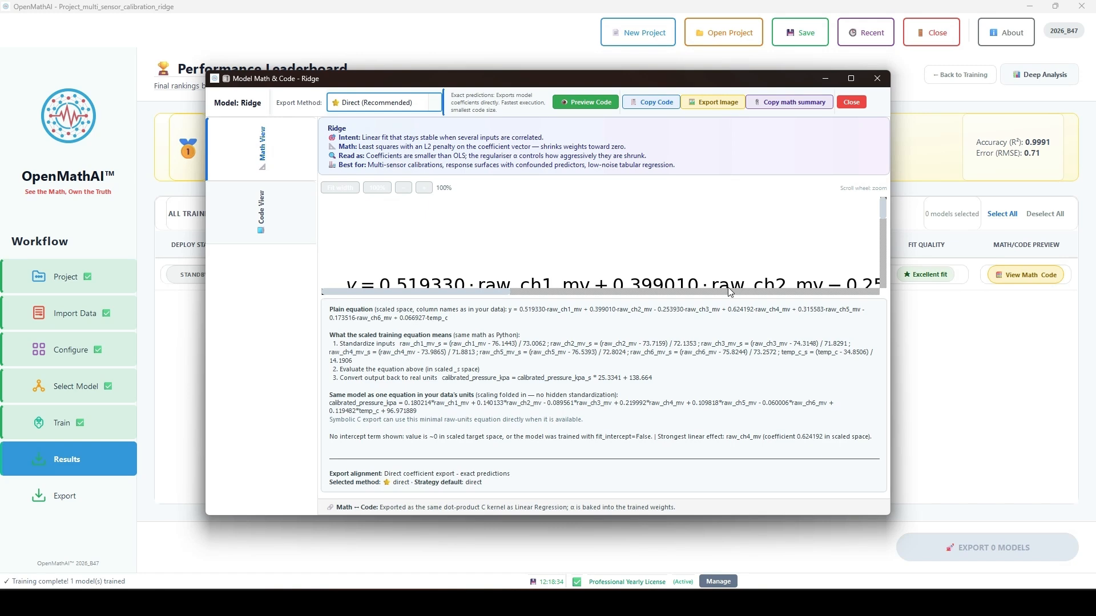
click(262, 215)
scroll(438, 289, down, 7)
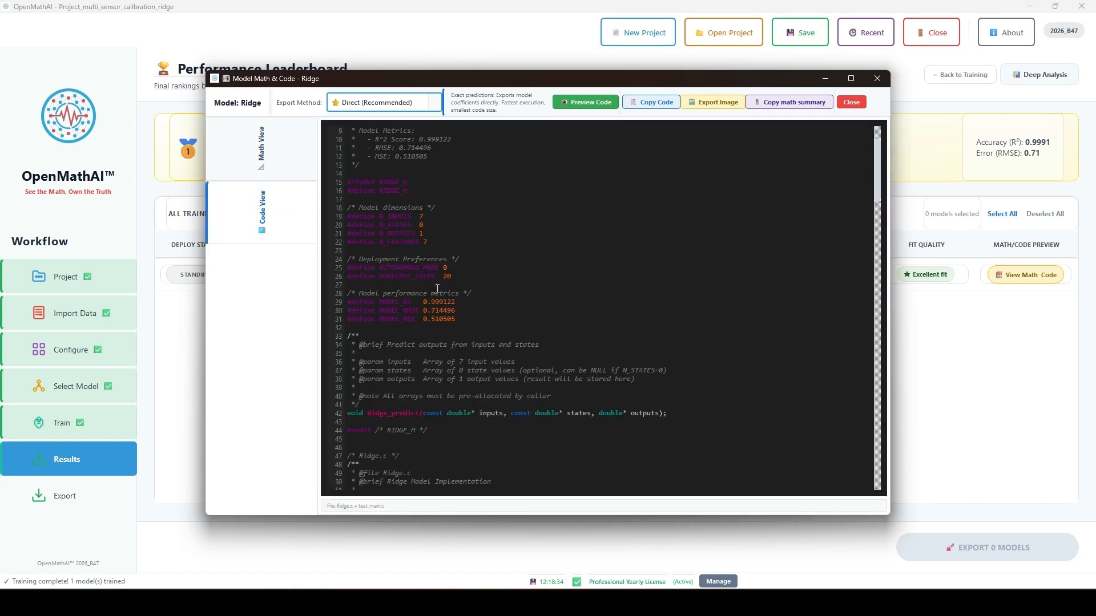
click(263, 162)
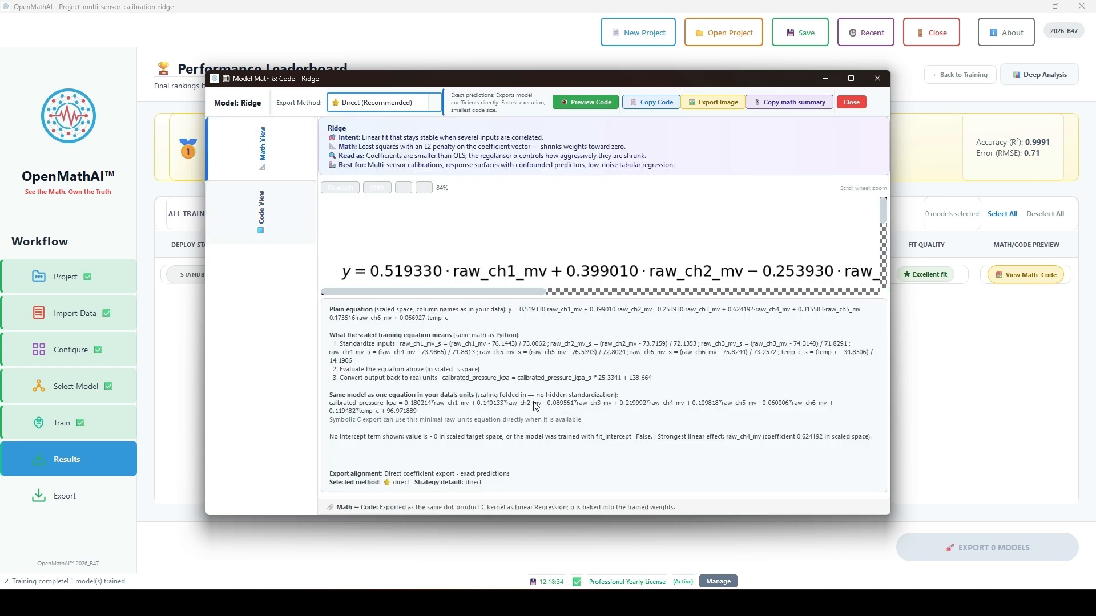
click(878, 81)
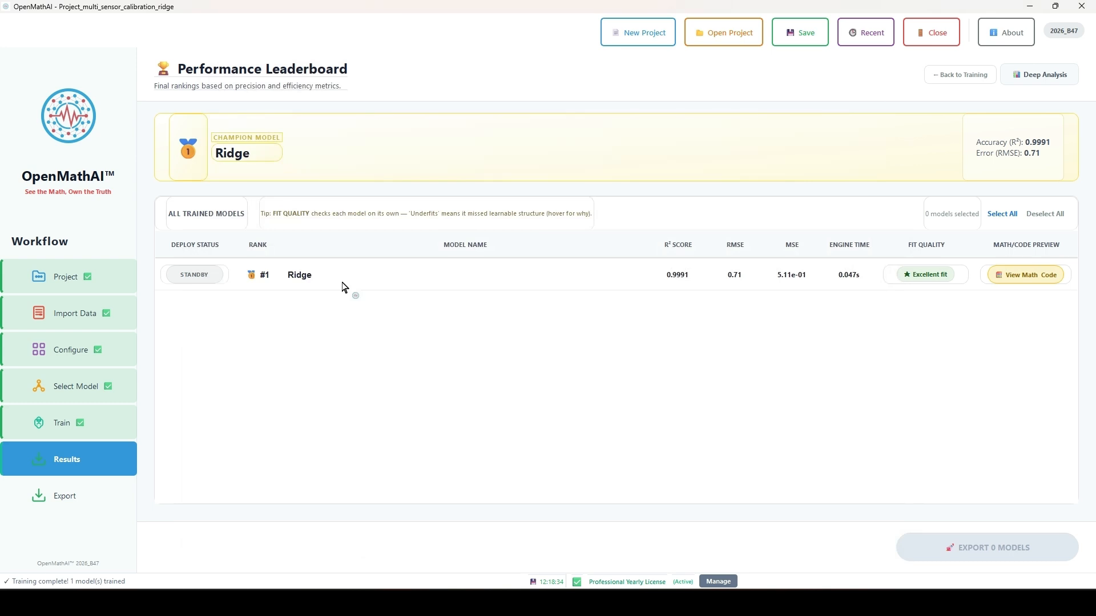
Mark the Ridge model for export and review the available deployment targets
click(186, 276)
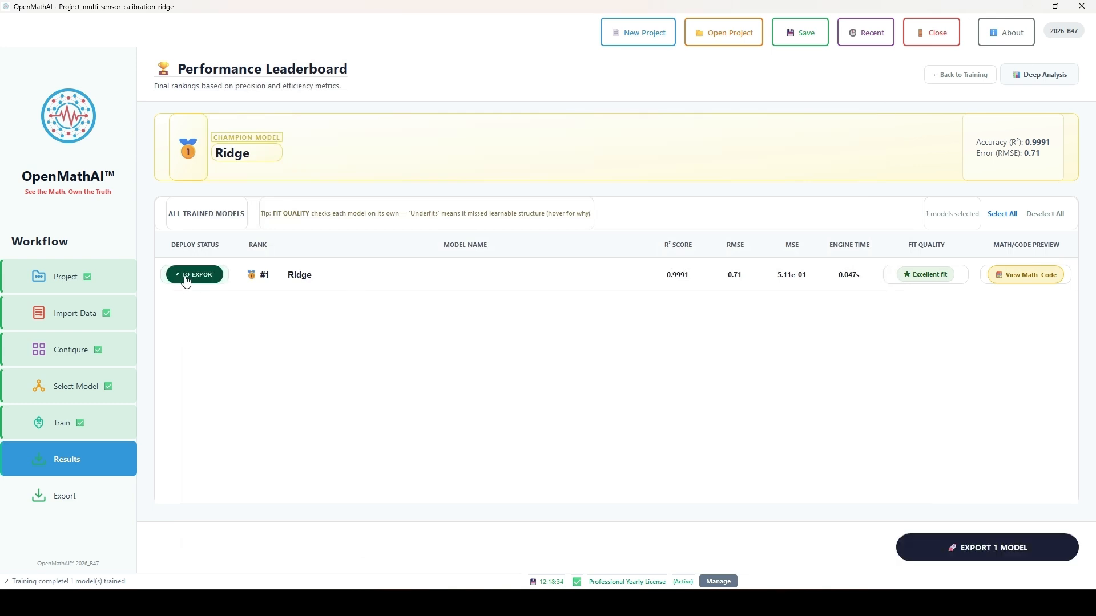
click(988, 548)
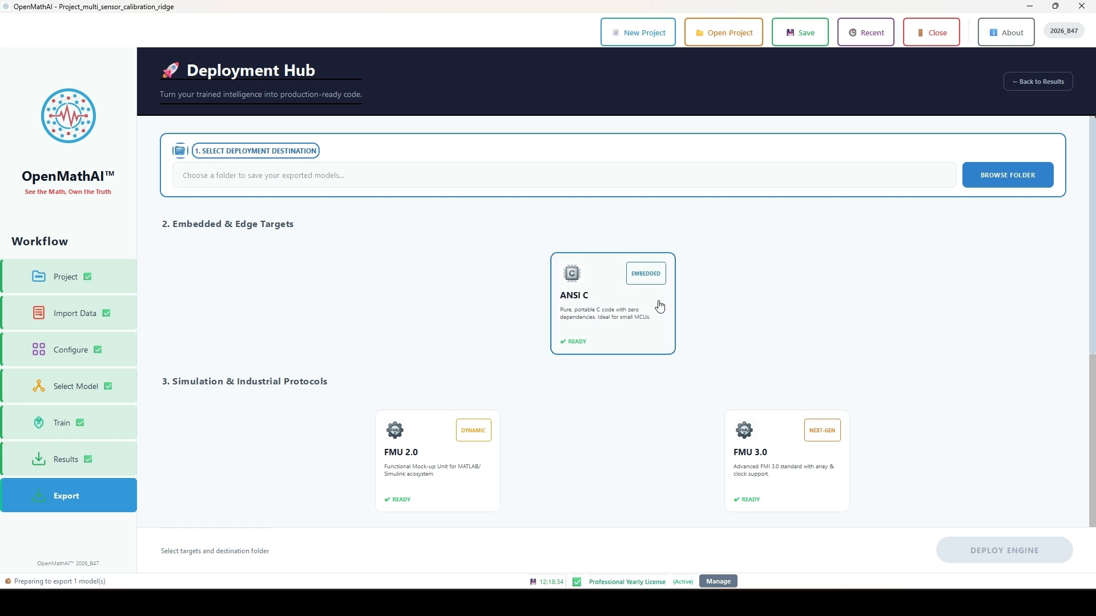
scroll(660, 307, down, 3)
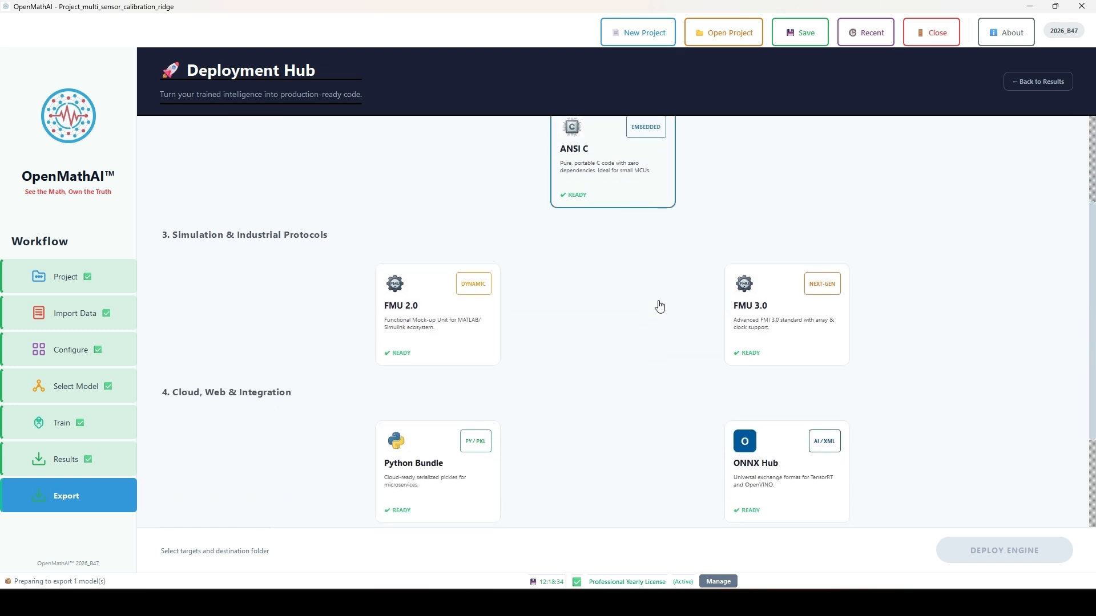
scroll(660, 307, down, 1)
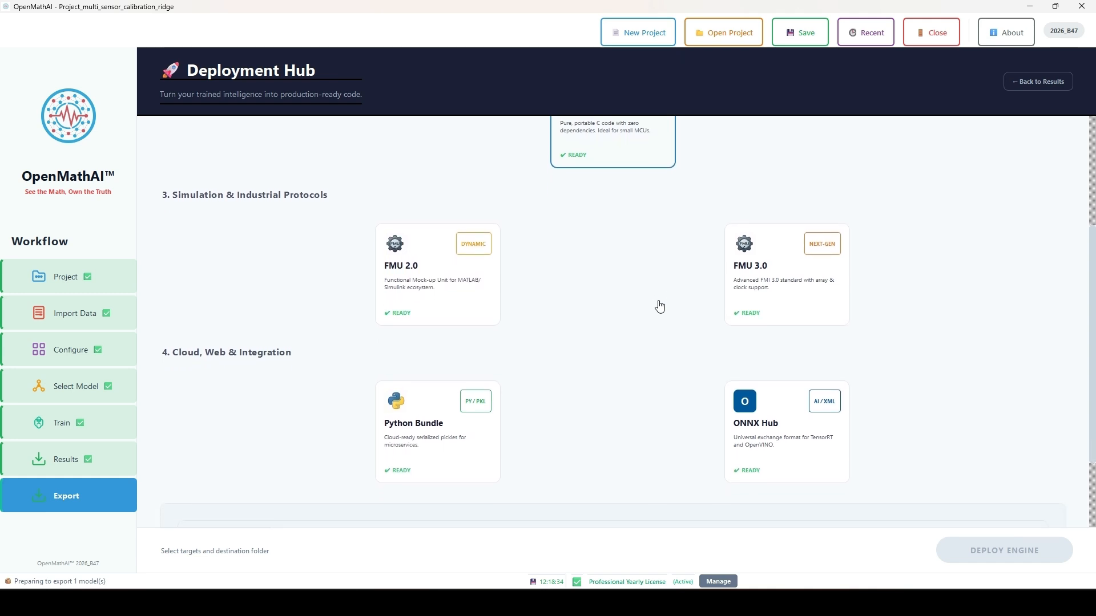
scroll(660, 307, up, 4)
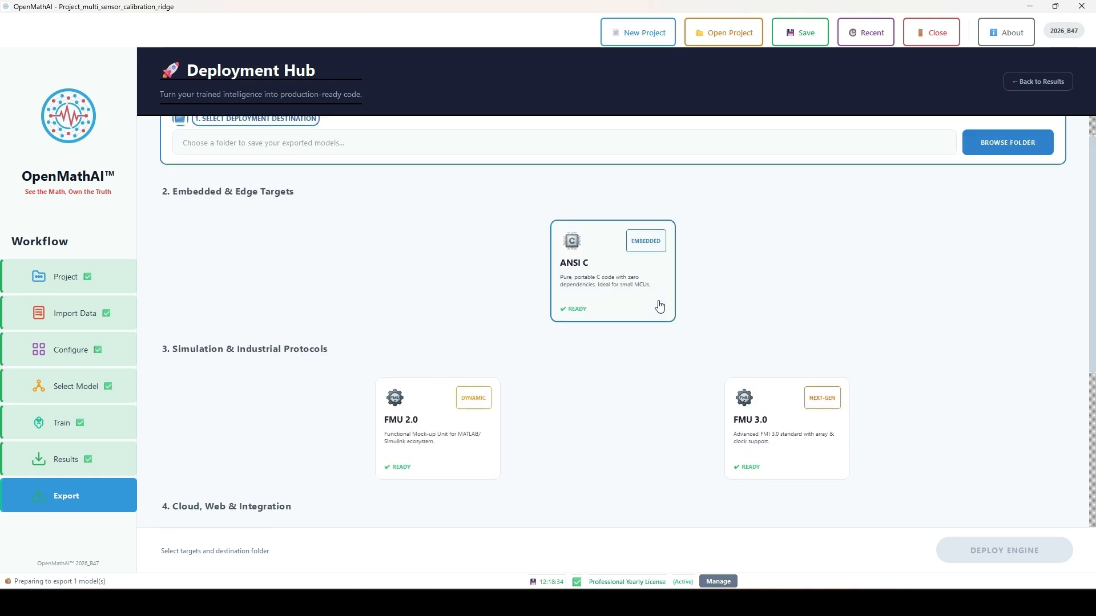
Choose ANSI C as the deployment target and the Desktop's OpenMathAi folder as the destination
click(1023, 174)
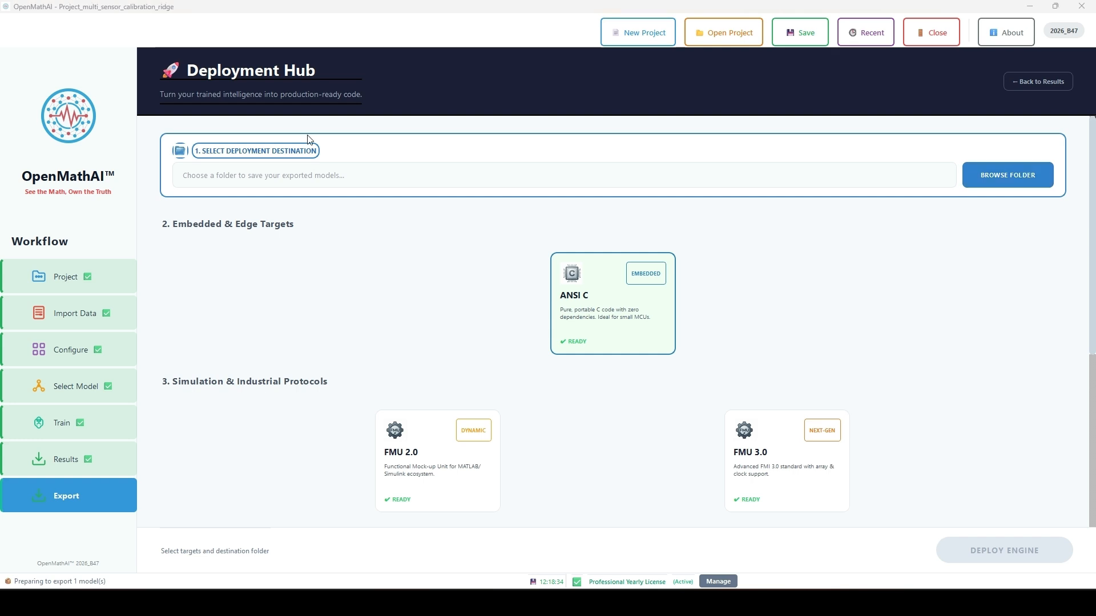
click(62, 148)
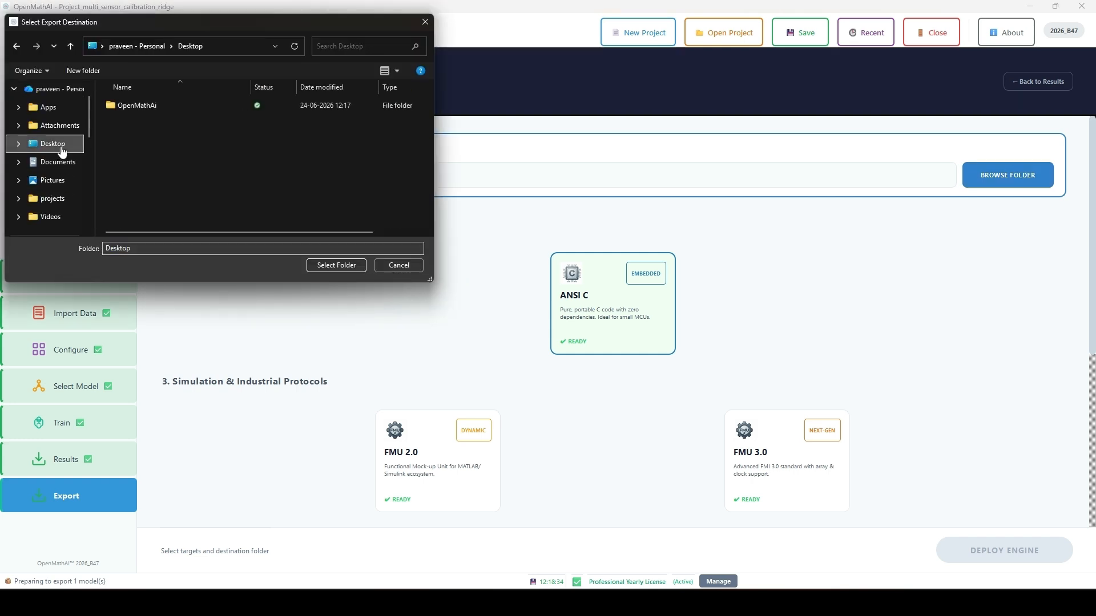
double_click(161, 103)
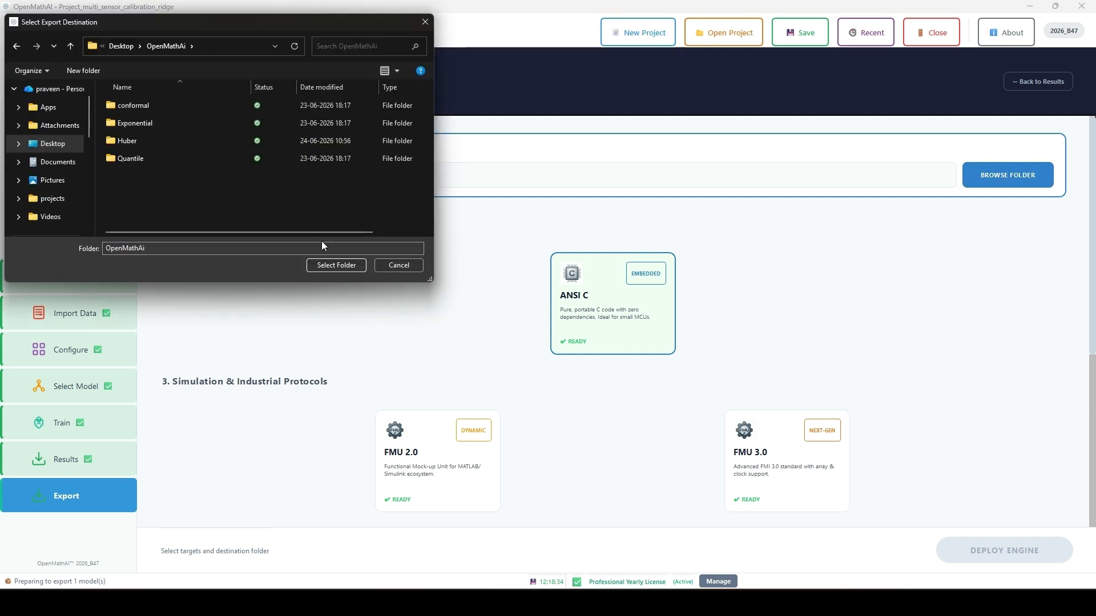
click(338, 267)
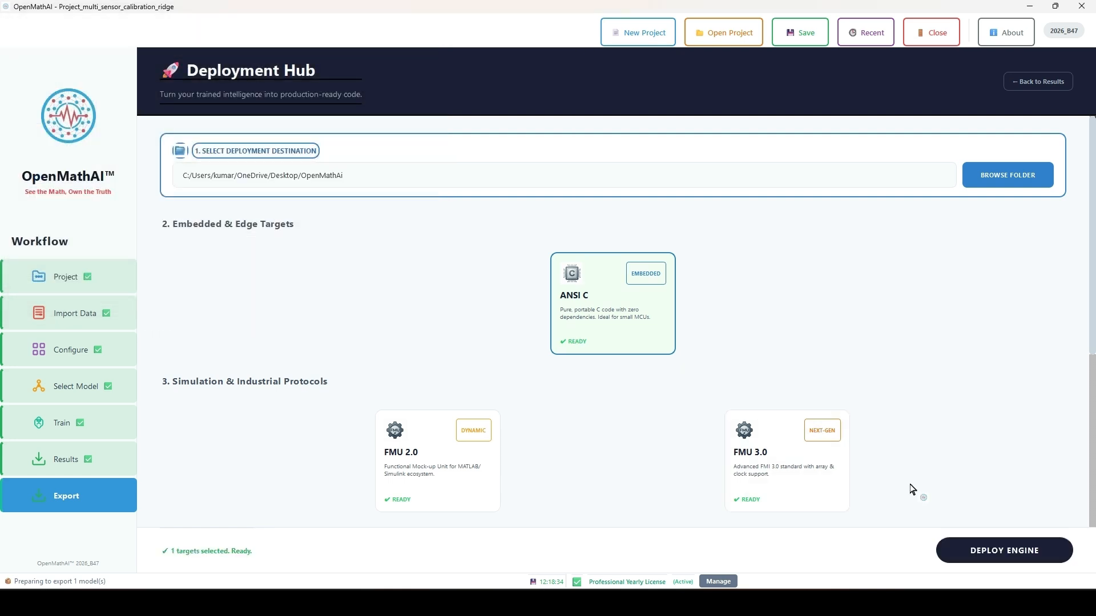
Deploy the Ridge model as C code using the Direct Export method and dismiss the deployment message
click(974, 546)
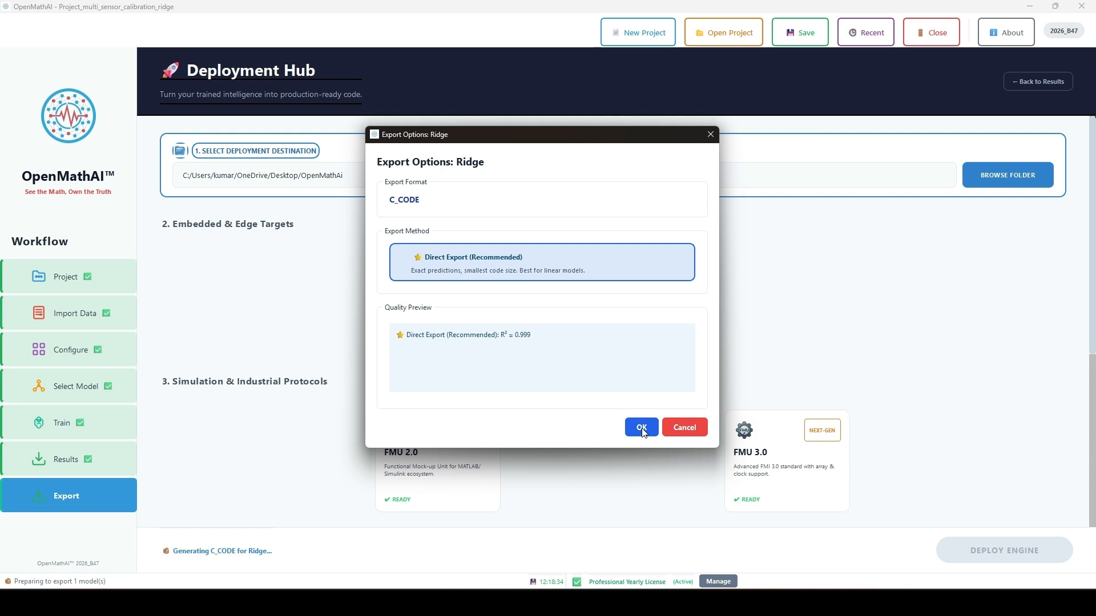
click(641, 428)
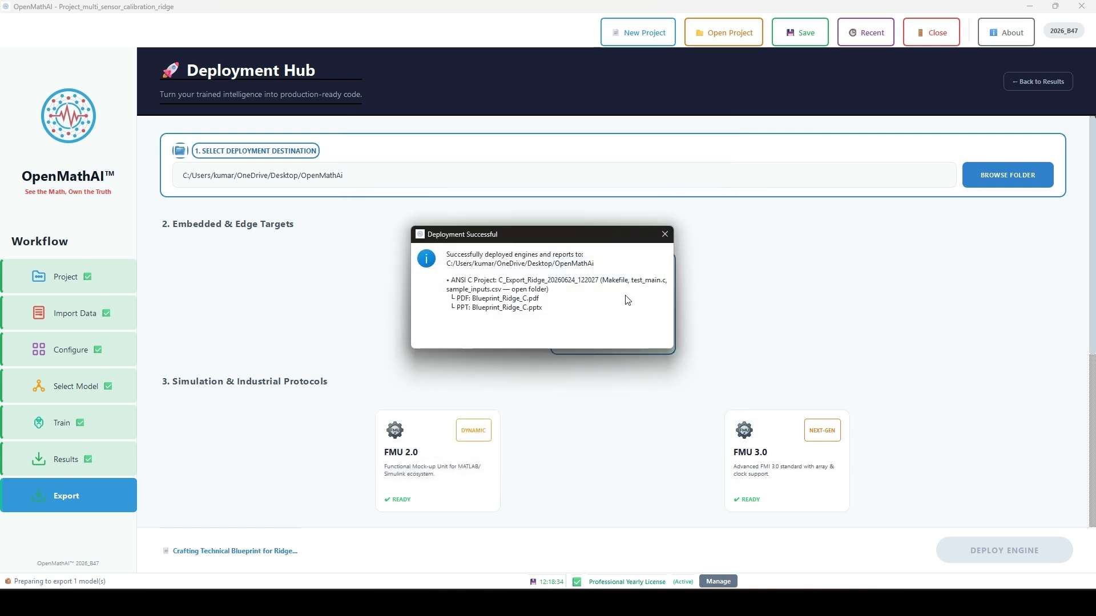
click(663, 235)
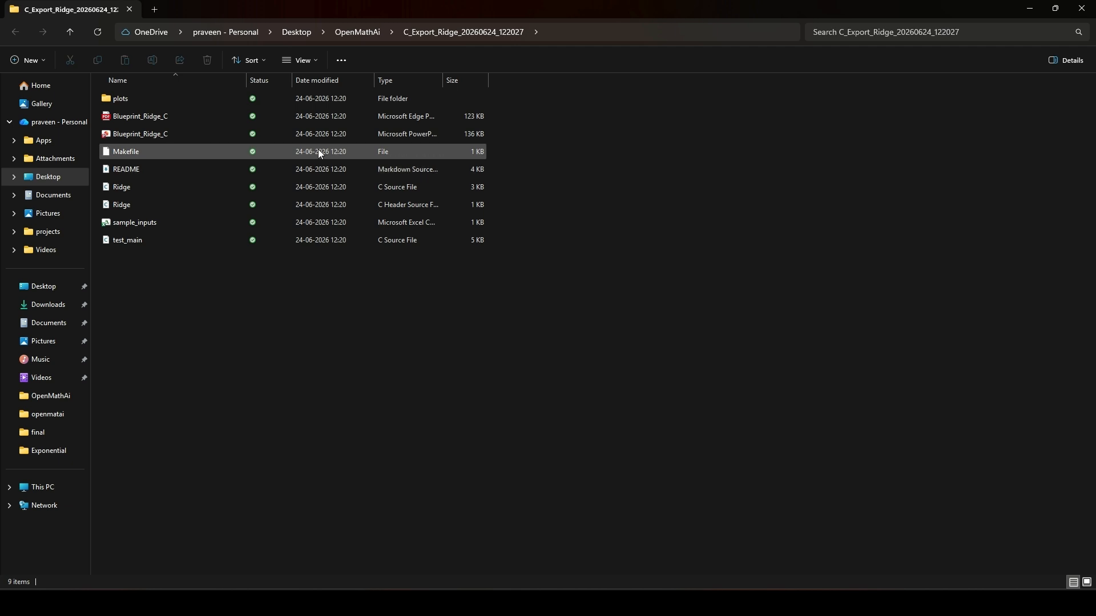
Open a command prompt in the C_Export_Ridge_20260624_122027 folder and build the exported C code with make
click(550, 33)
text(cmd)
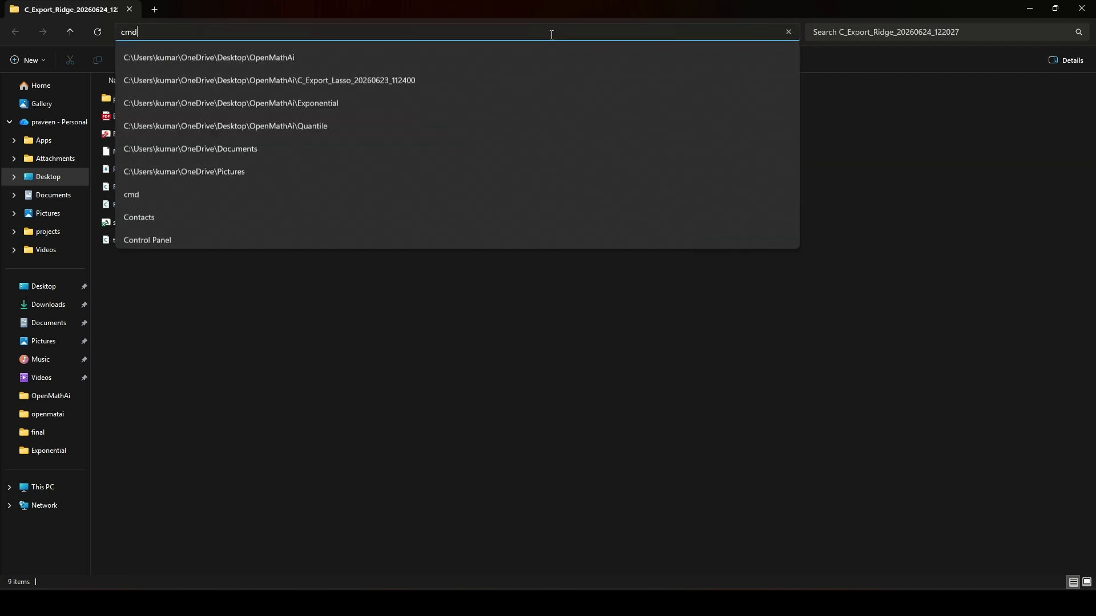
key(Return)
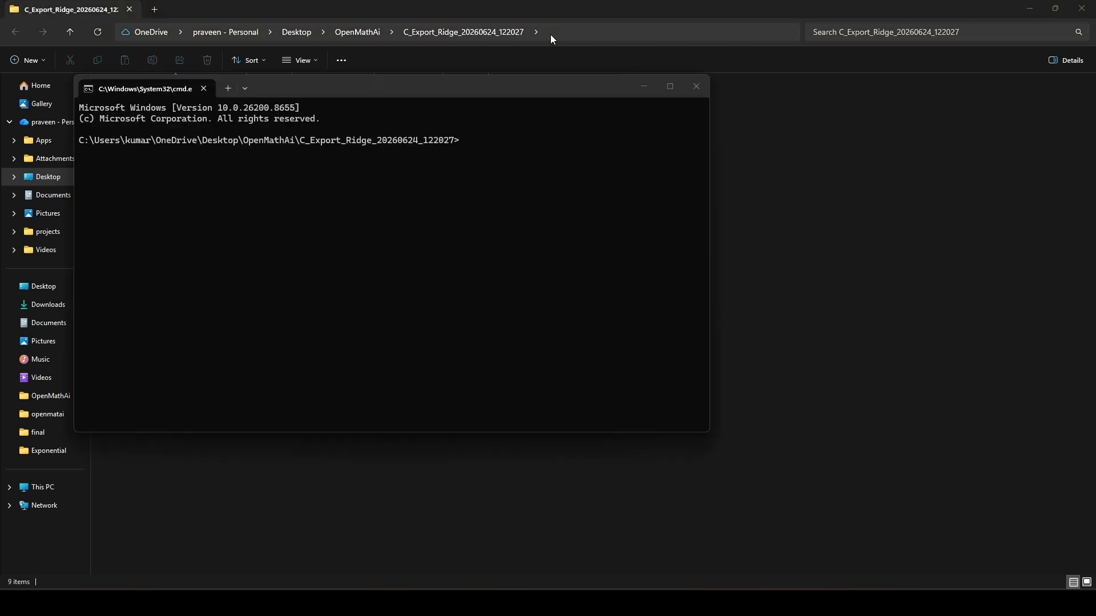
text(make)
key(Return)
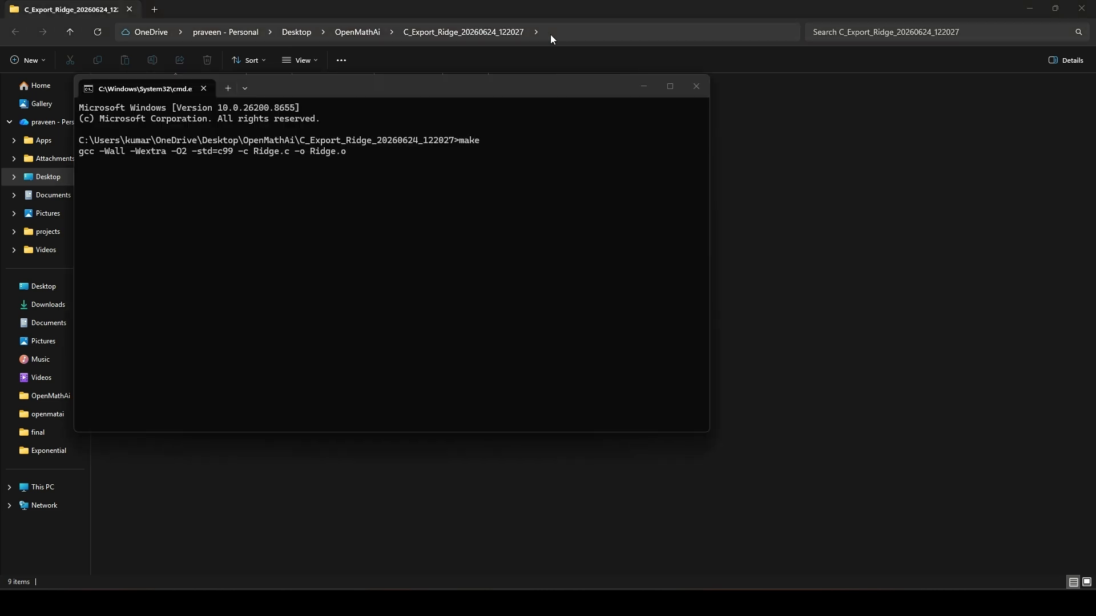
drag(518, 93, 563, 346)
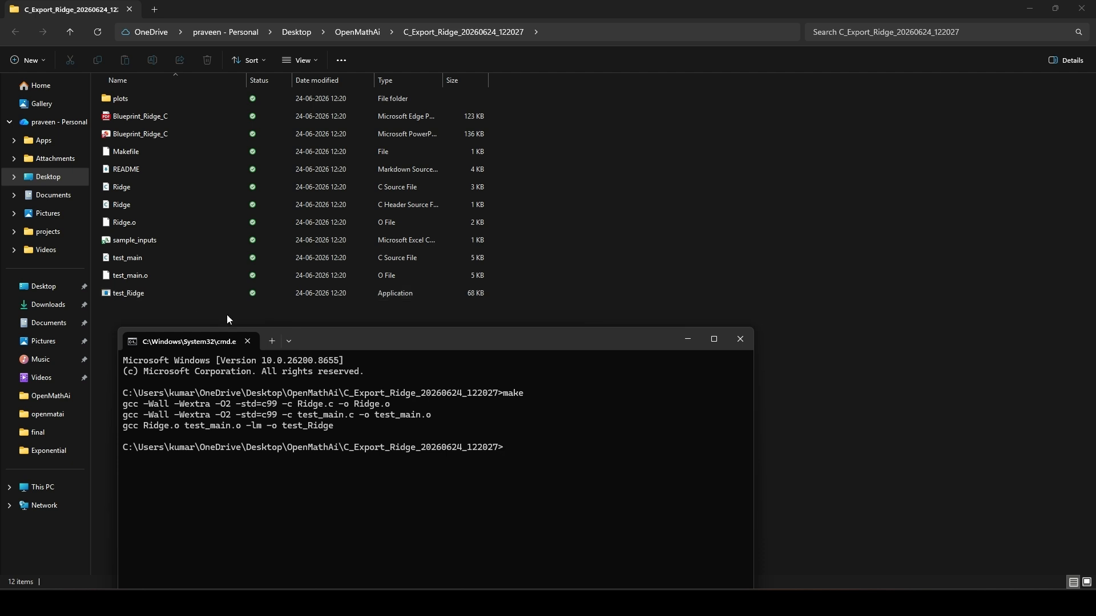
Try to run test_main.c from the command prompt
text(test_main.c)
key(Return)
drag(328, 343, 346, 174)
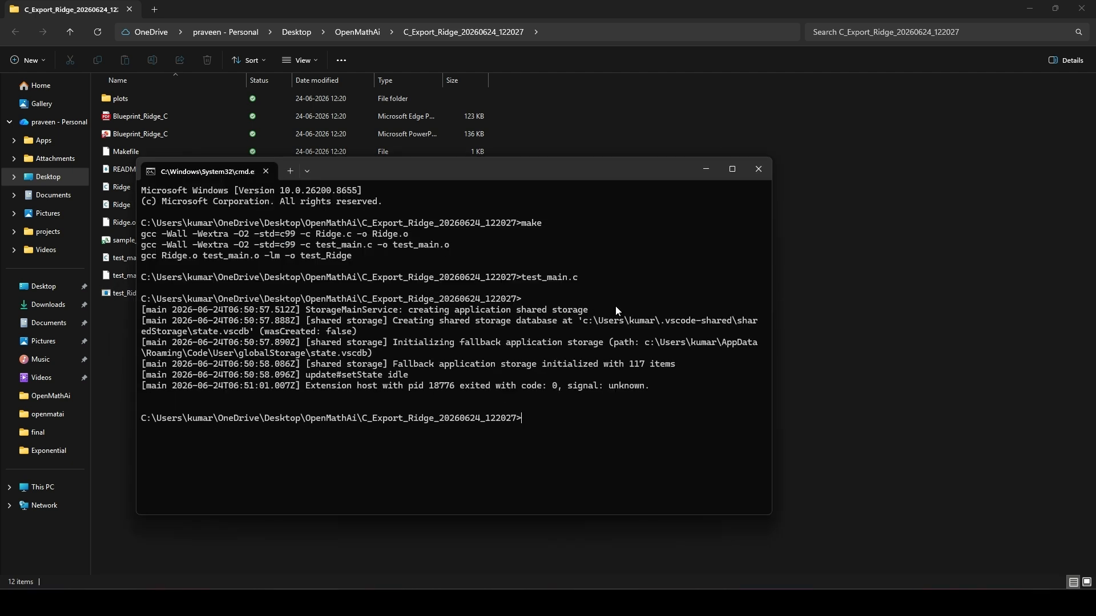
Run test_Ridge.exe and review the model metrics, input profile and predicted output
text(test_R)
key(Tab)
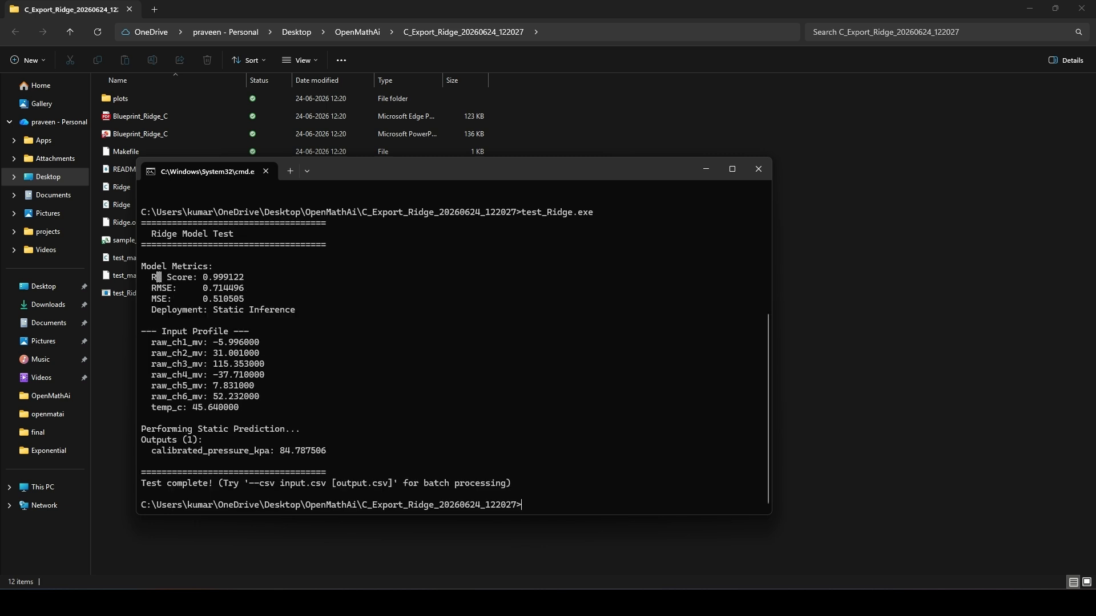
scroll(616, 341, up, 1)
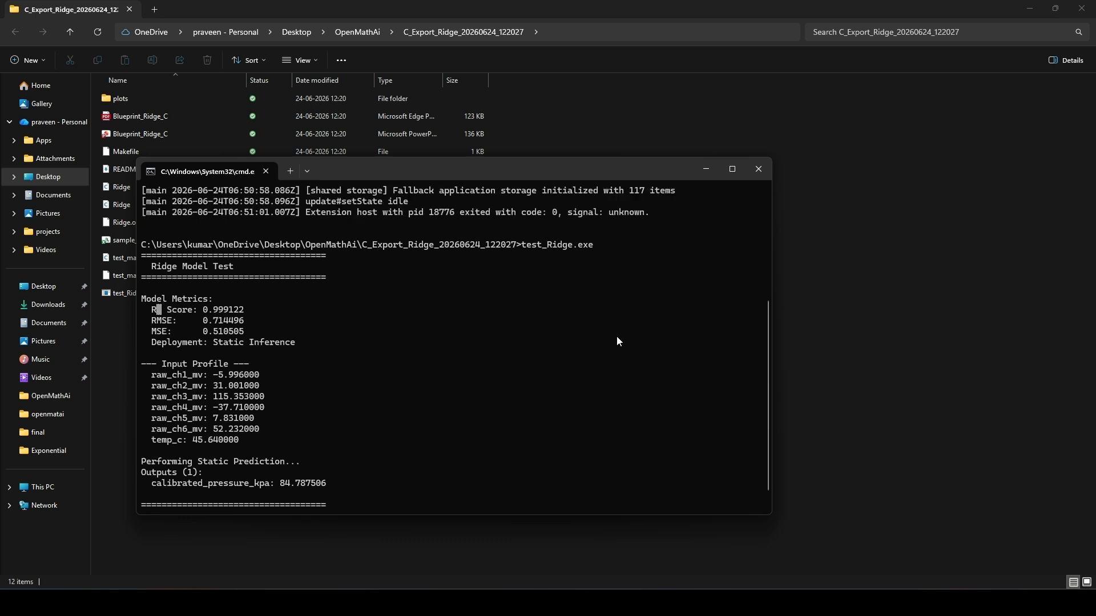
scroll(616, 342, down, 1)
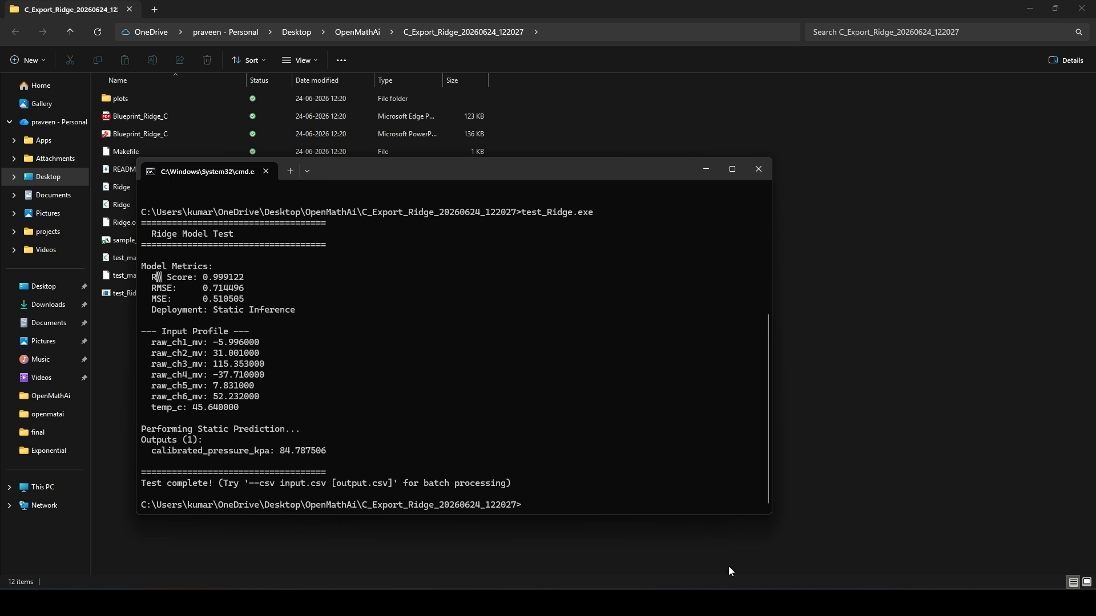
Switch to PuTTY and open an SSH session to 192.168.1.30
click(739, 603)
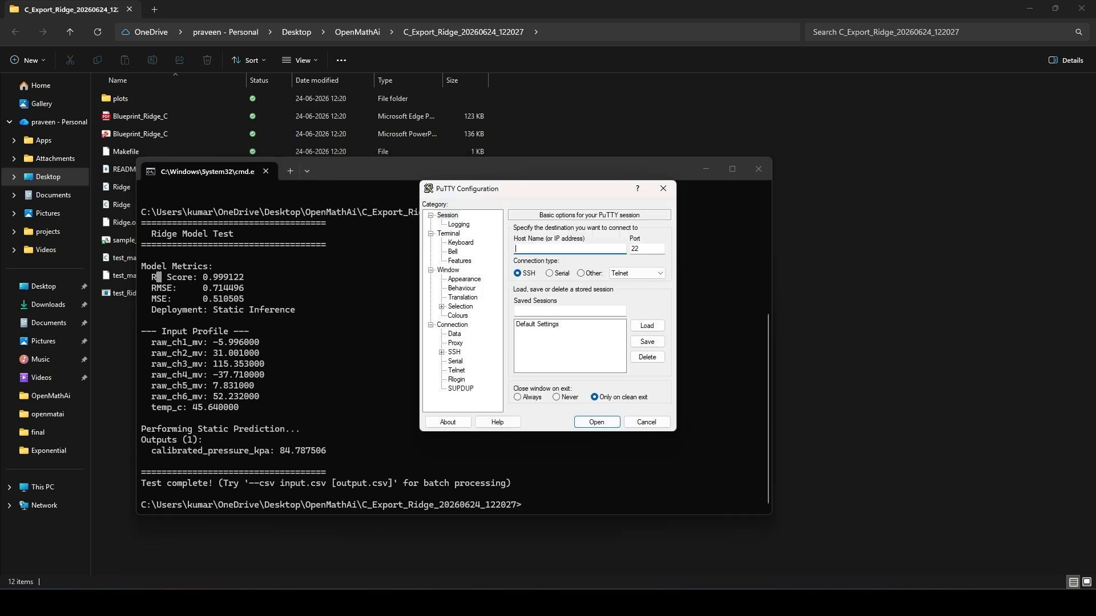
text(192.168.1.30)
key(Return)
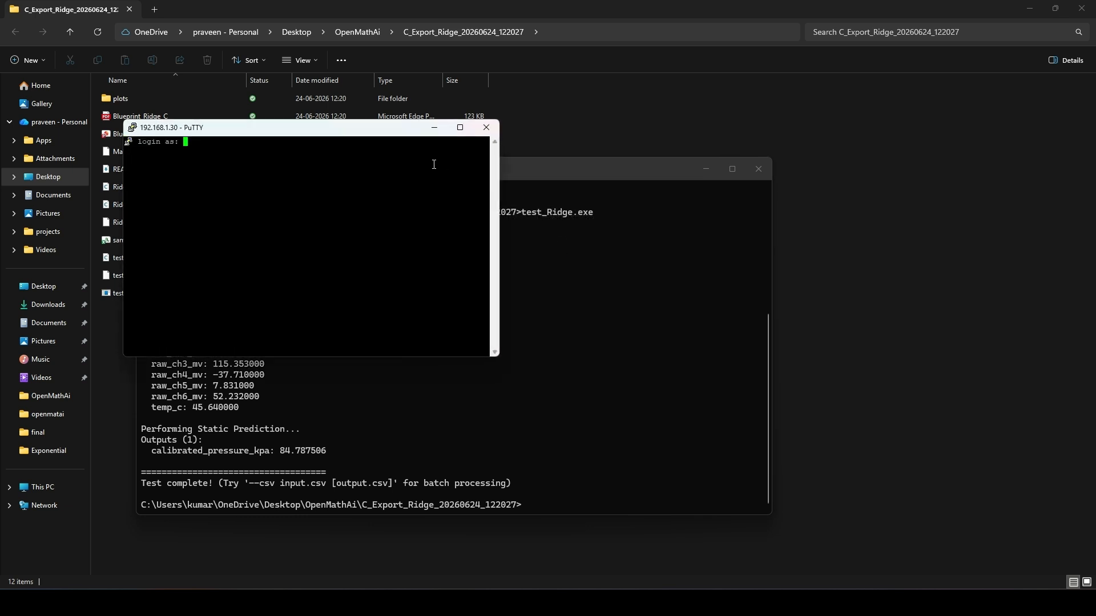
Log in to the remote machine as tenet with the account password
text(tenet)
key(Return)
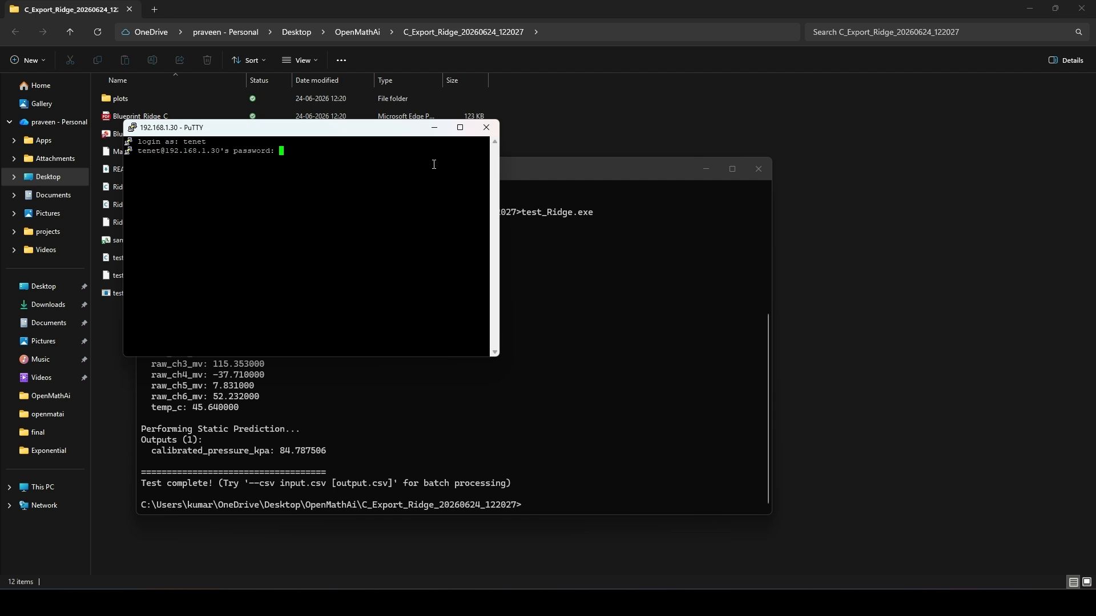
key(Return)
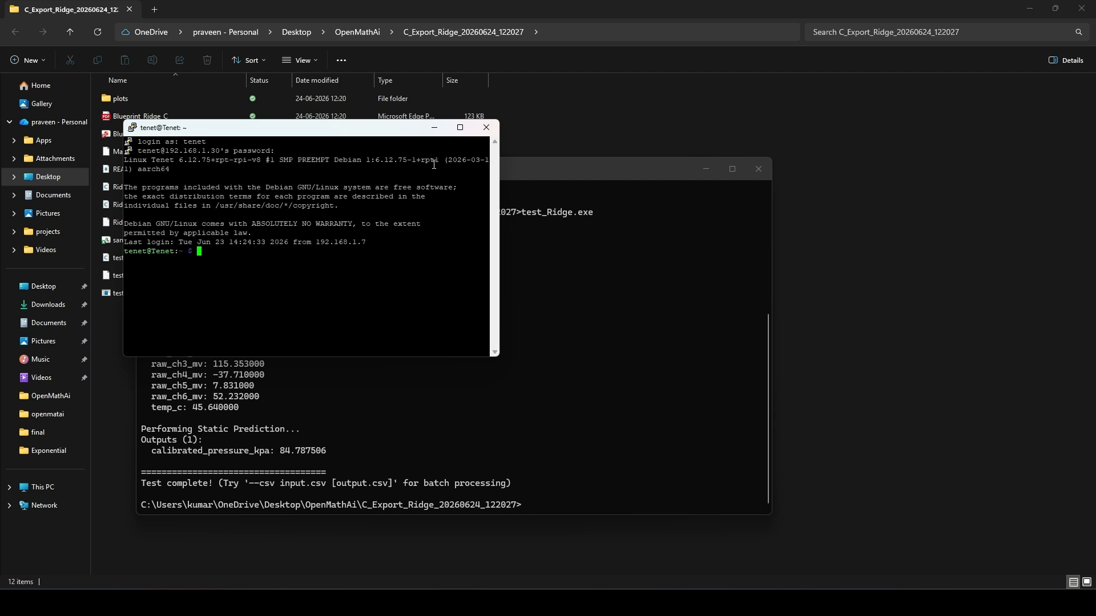
Permanently delete the Windows build files Ridge.o, test_main.o and the test_Ridge application from the export folder in File Explorer
click(577, 124)
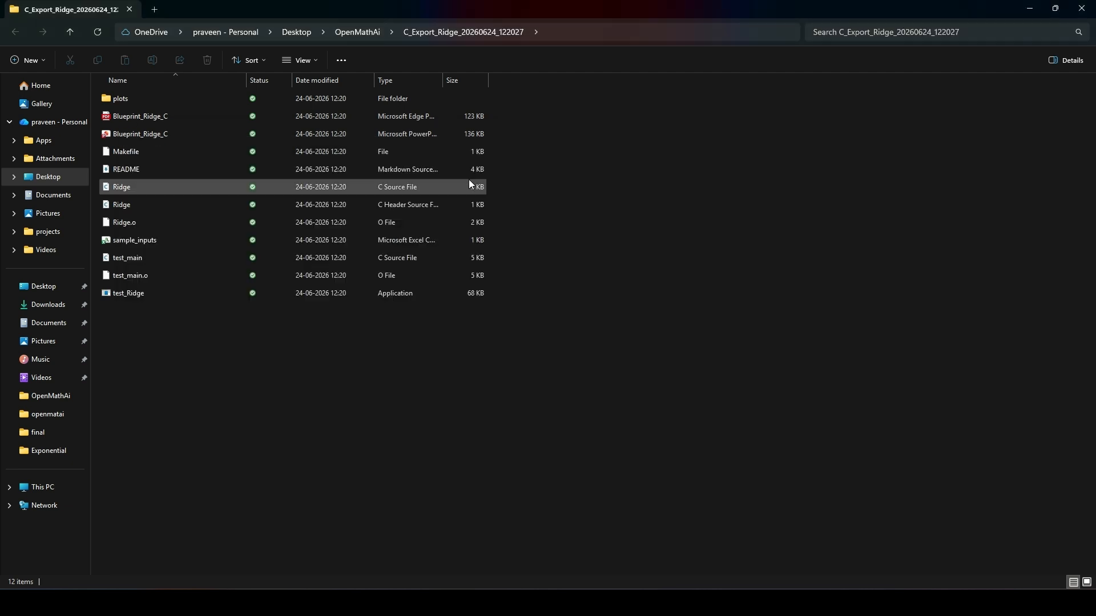
click(303, 292)
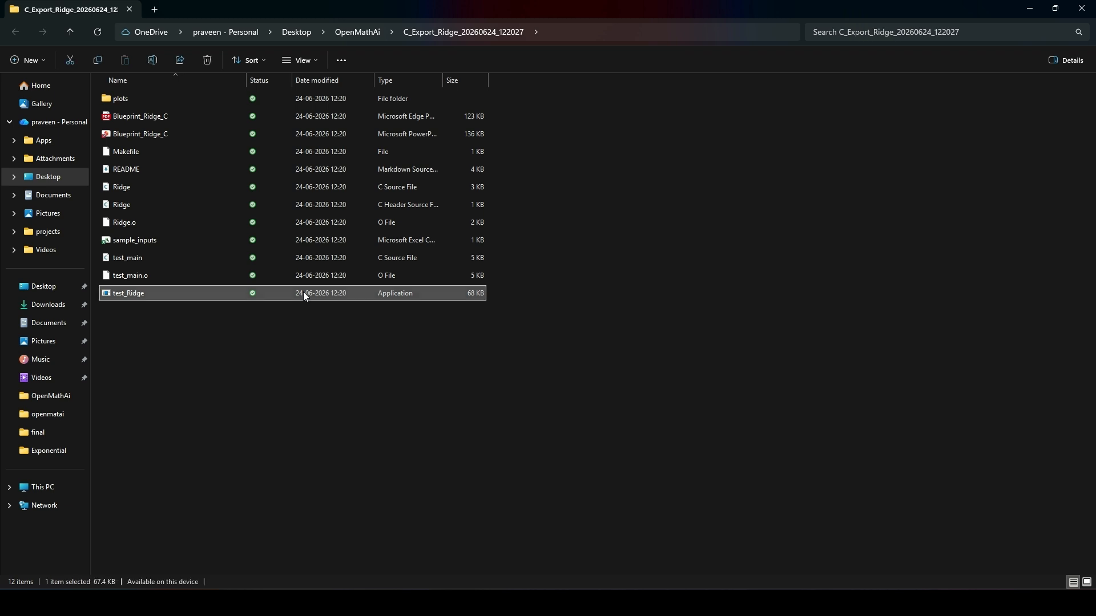
ctrl+click(285, 272)
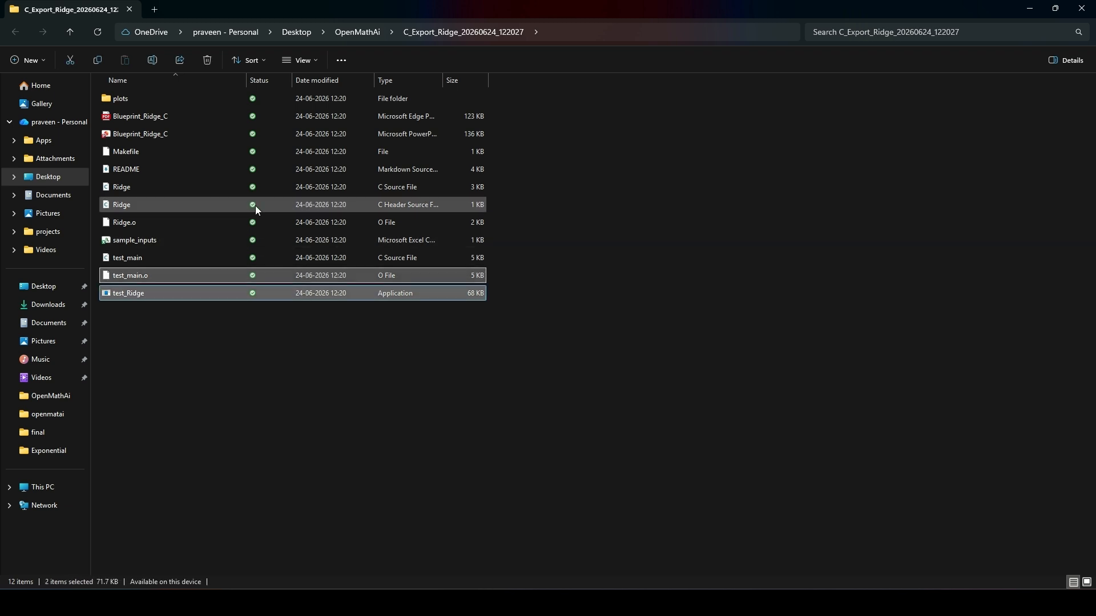
ctrl+click(218, 223)
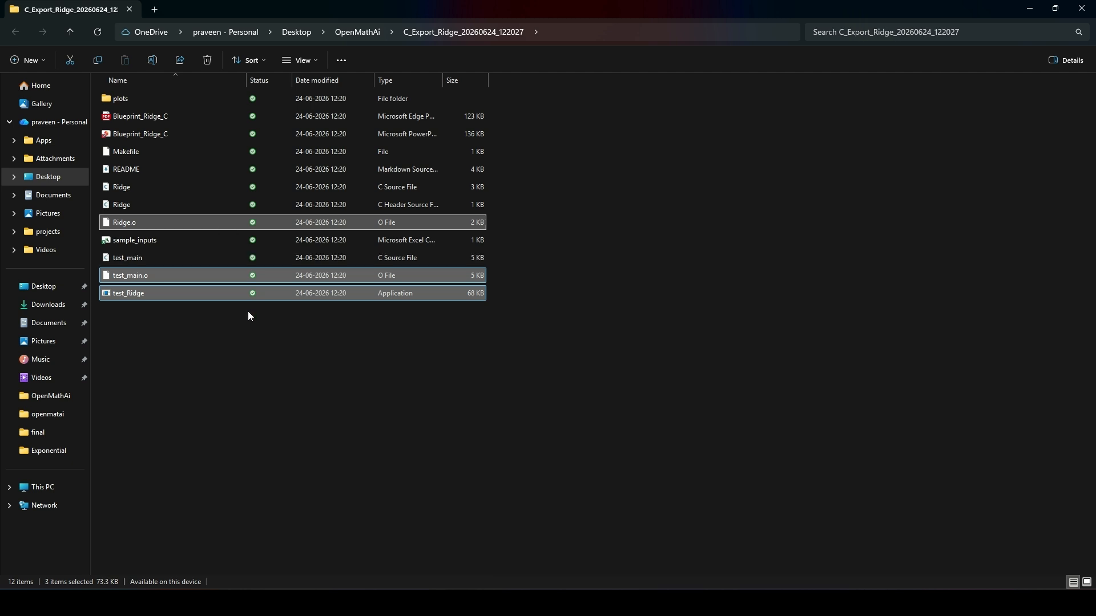
key(shift+Delete)
key(Return)
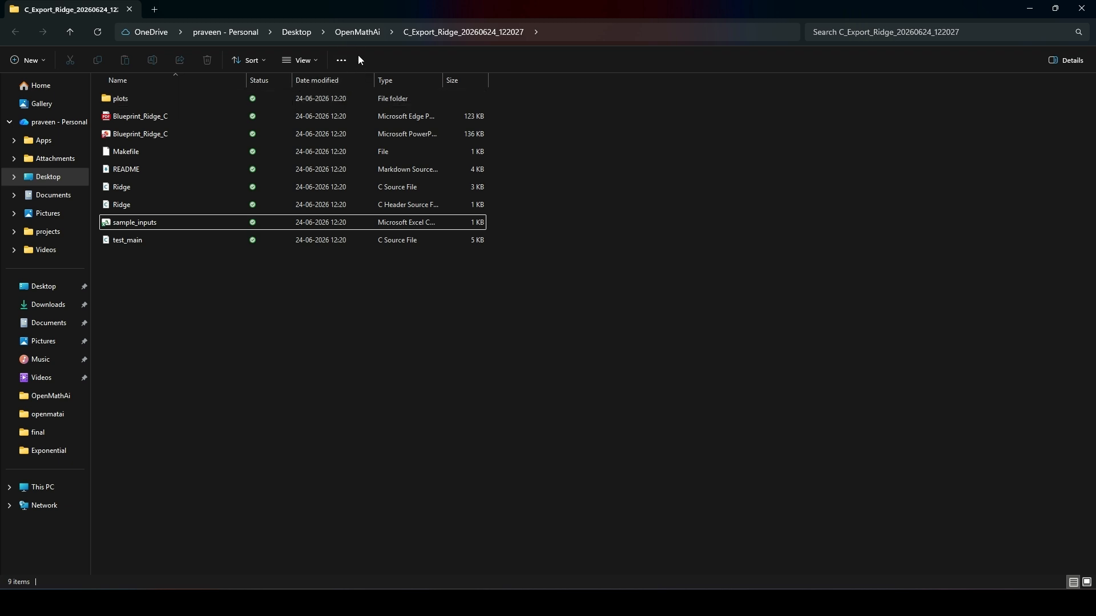
Go up to the OpenMathAi folder and open a command prompt there
click(359, 36)
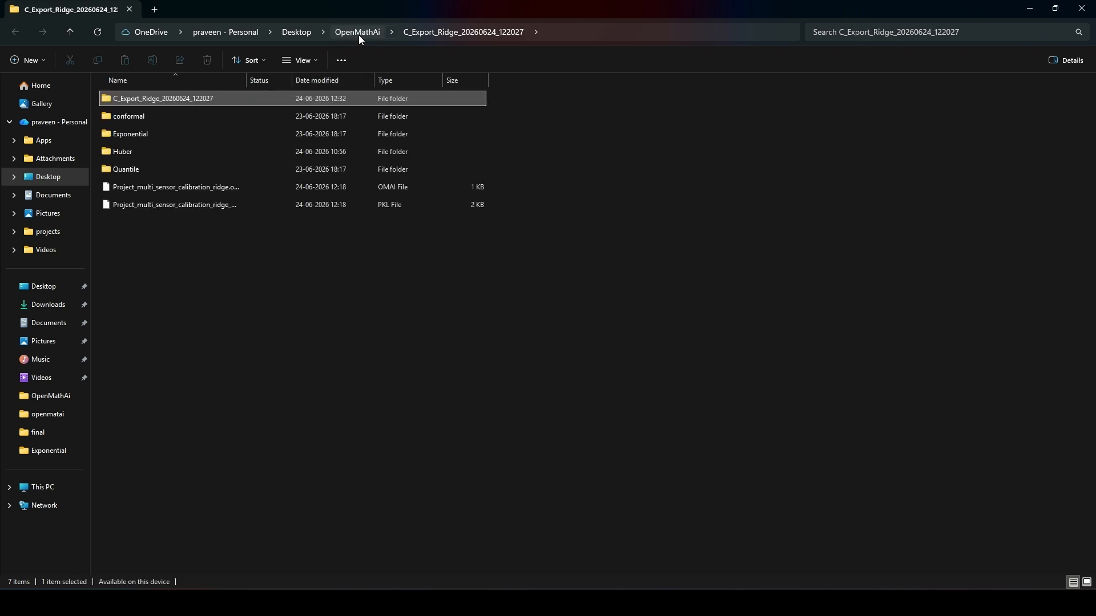
click(467, 35)
text(cmd)
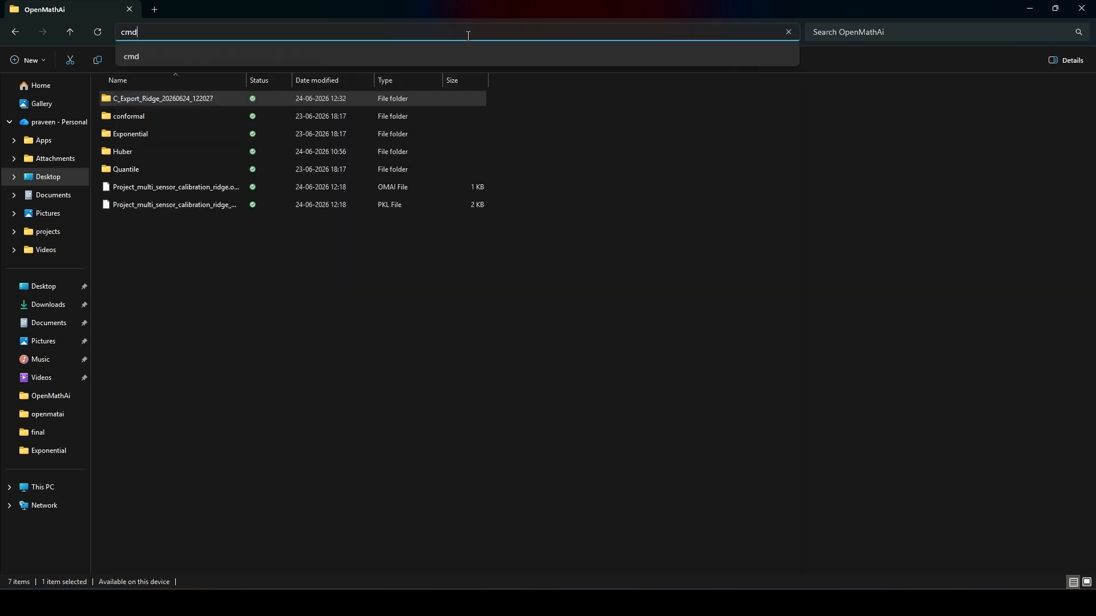
key(Return)
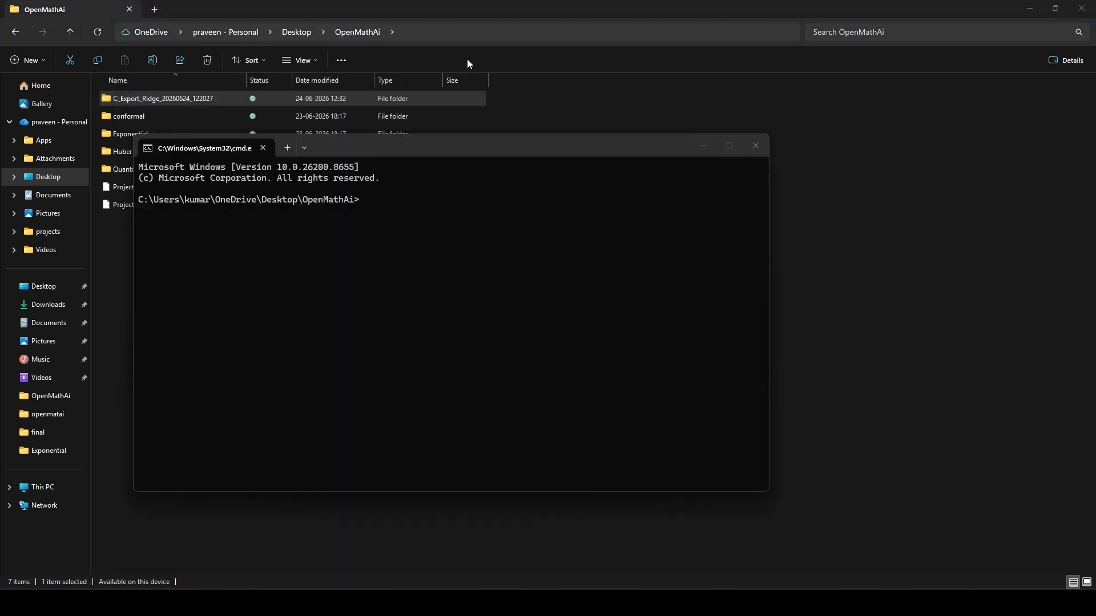
text(scp -r C)
key(Tab)
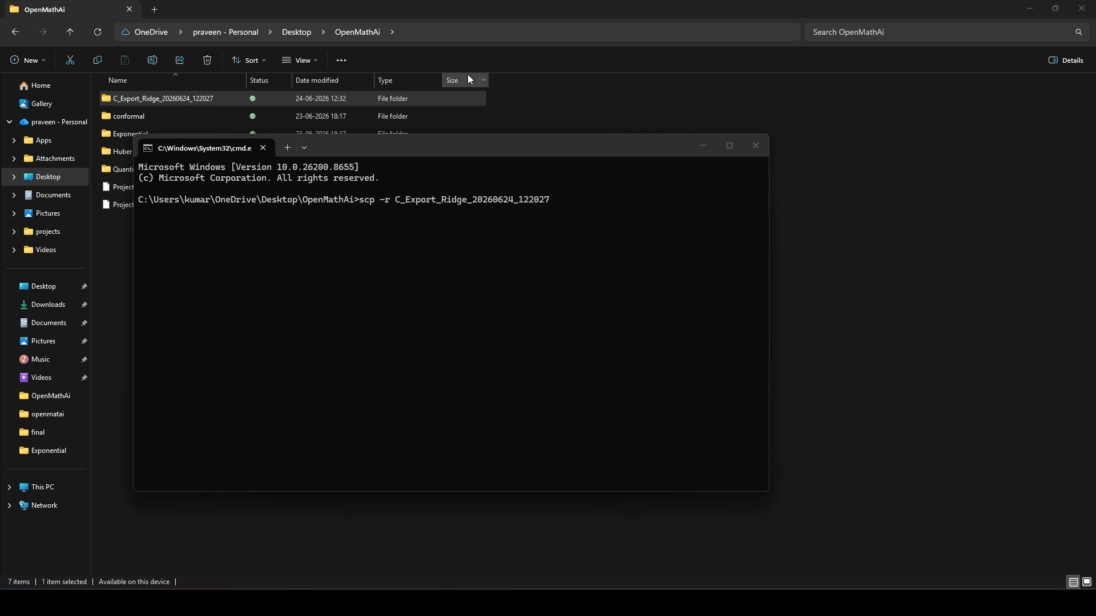
text(tenet@192.168.1.30:~/Test)
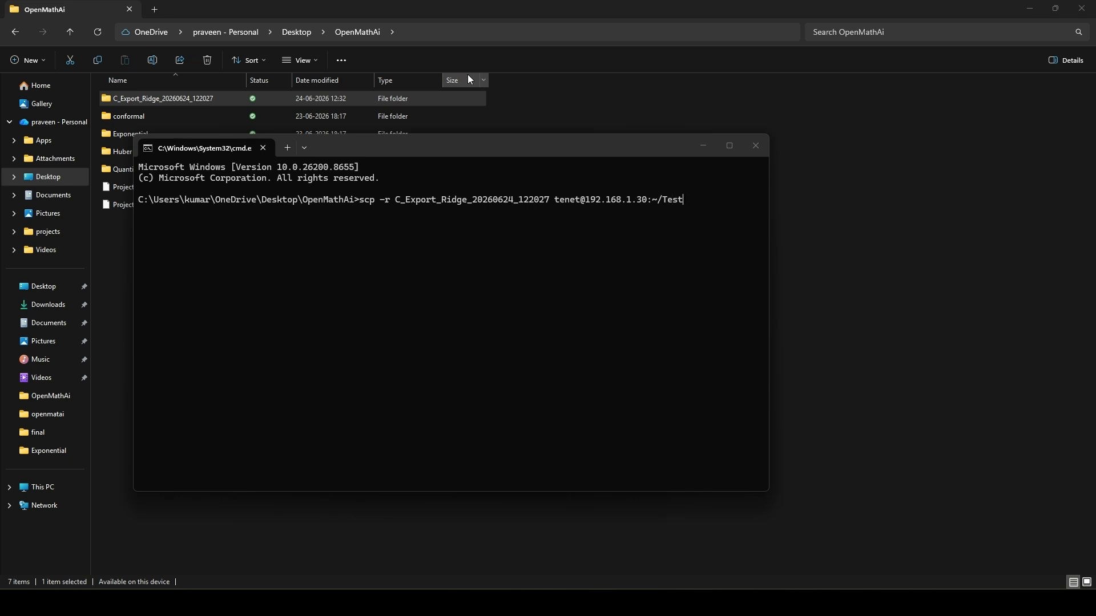
key(Return)
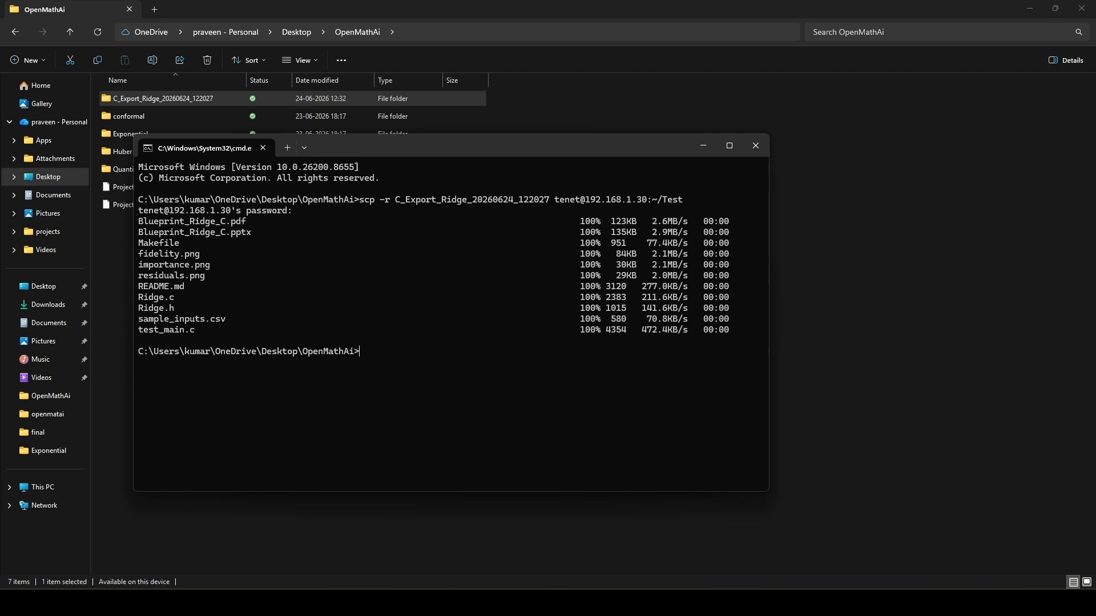
Switch to the PuTTY session and change into Test, and there into the C_Export_Ridge_20260624_122027 directory
click(788, 603)
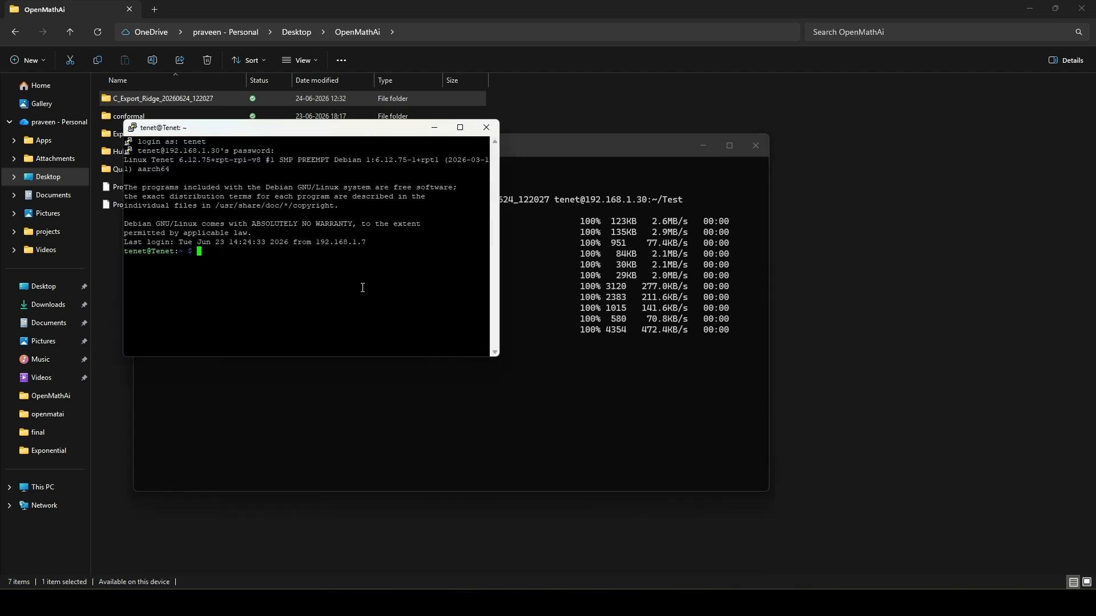
text(cd Test)
key(Return)
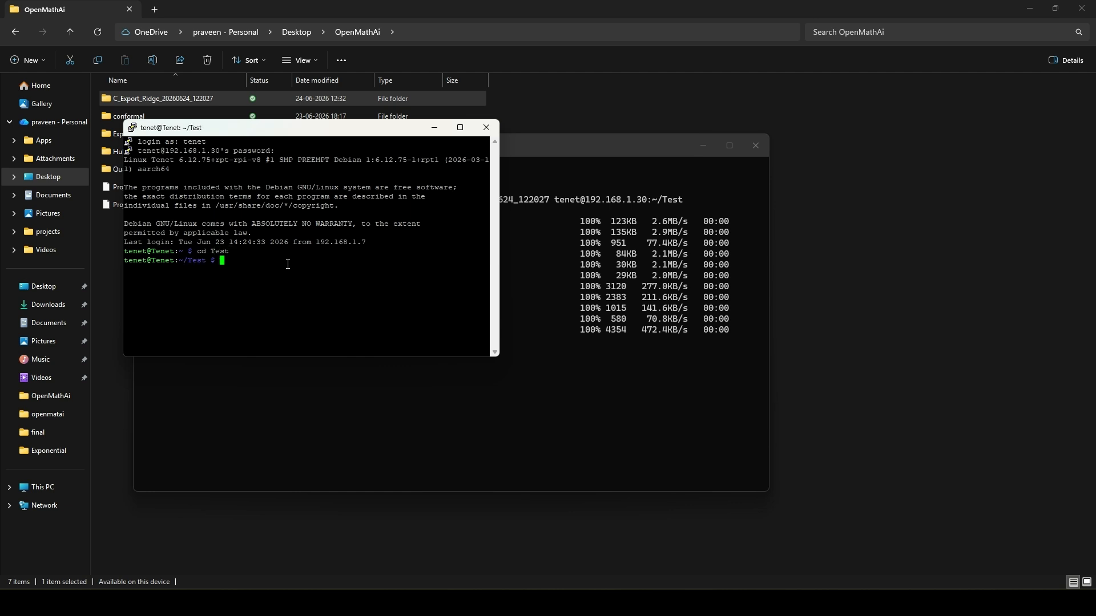
text(cd C)
key(Tab)
text(R)
key(Tab)
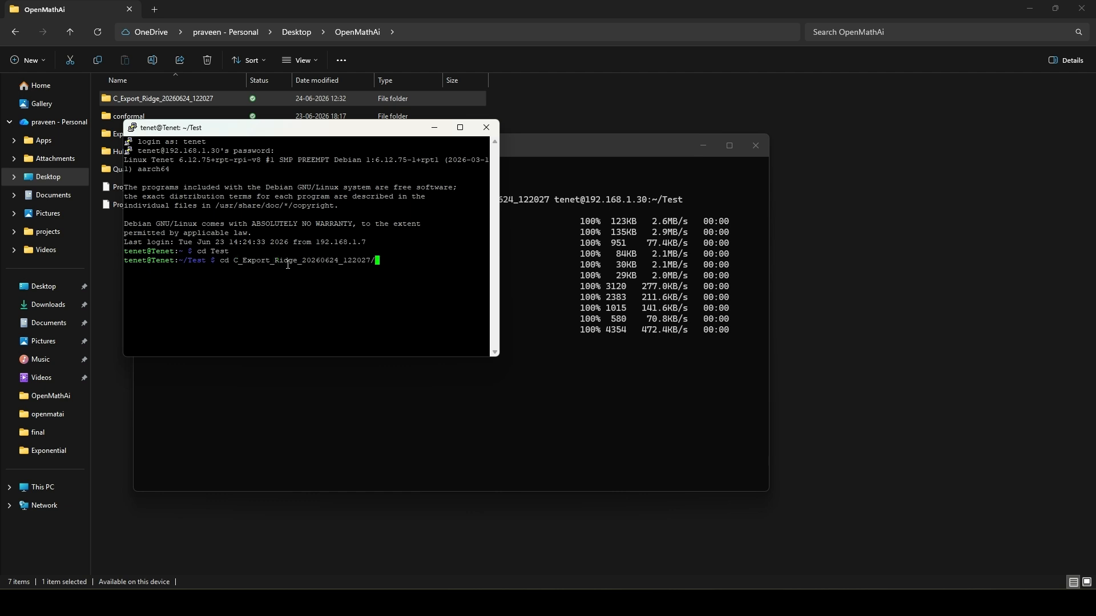
key(Return)
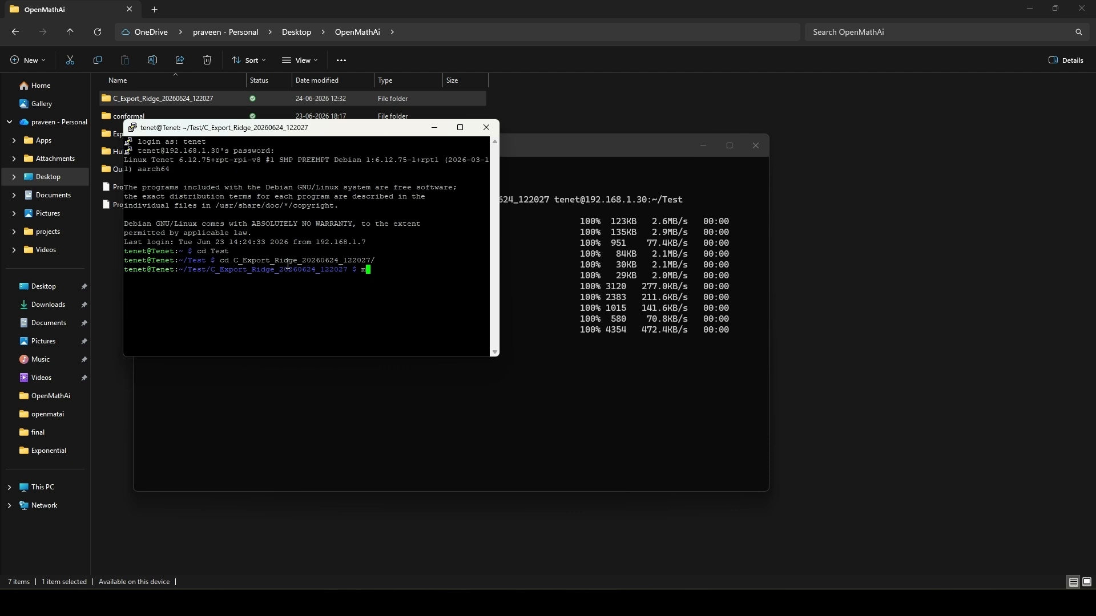
Build the copied code on the remote machine with sudo make -f Makefile, supplying the sudo password
text(sudo make -f Makefile)
key(Return)
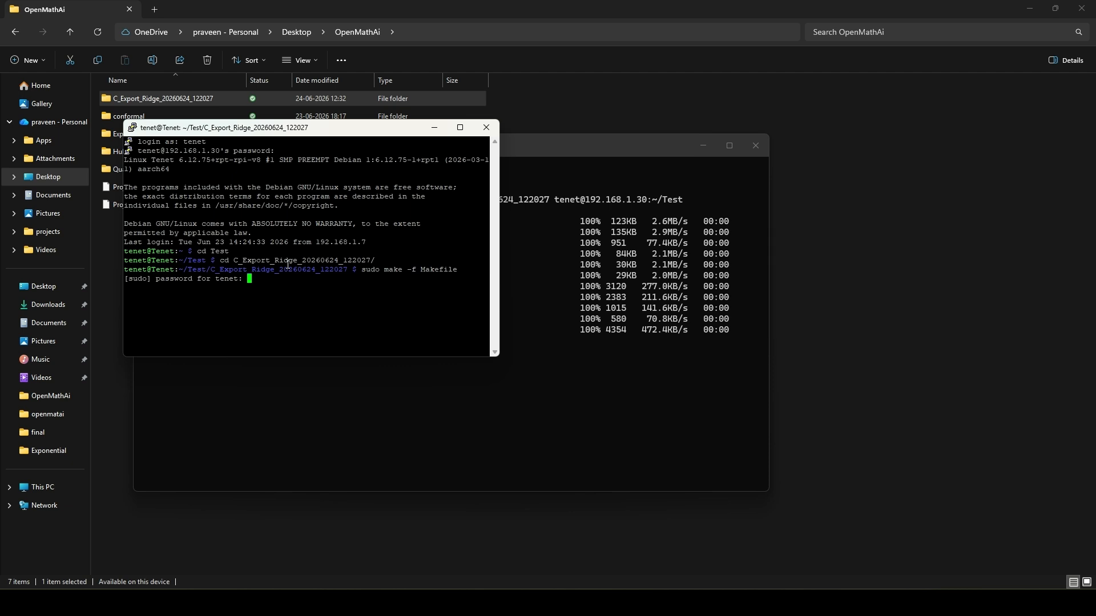
key(Return)
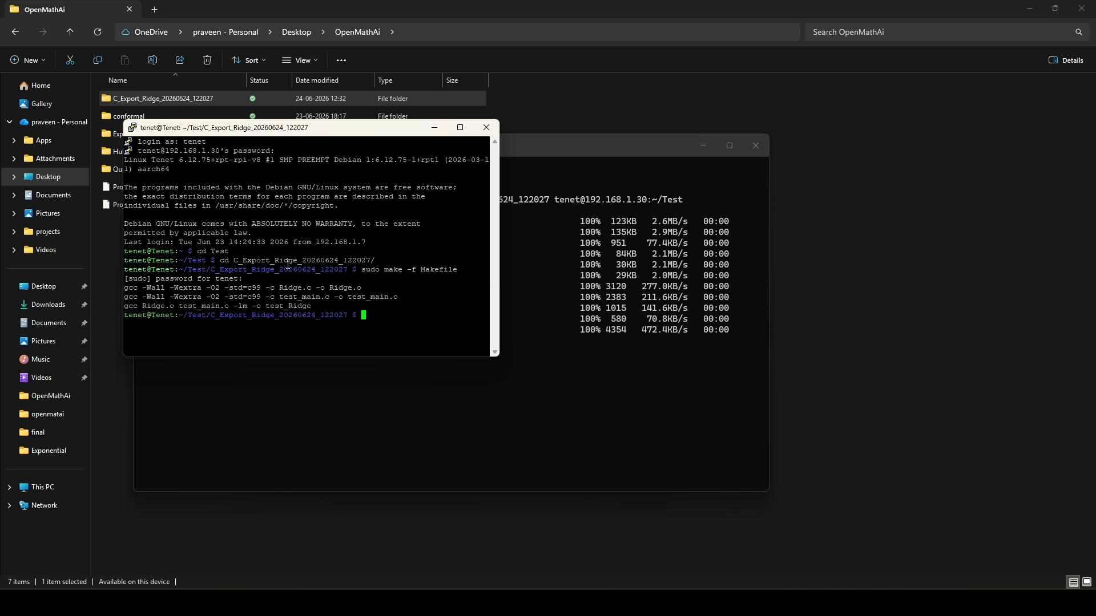
Run ./test_Ridge on the remote machine and review its metrics, input profile and prediction
text(./test_Ridge)
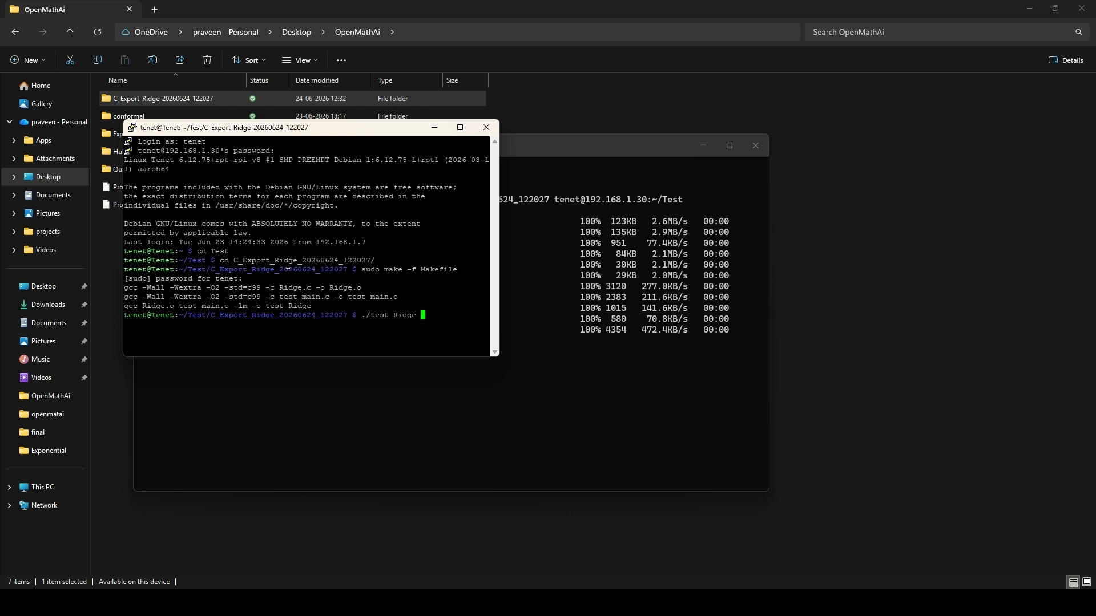
key(Return)
scroll(288, 264, up, 4)
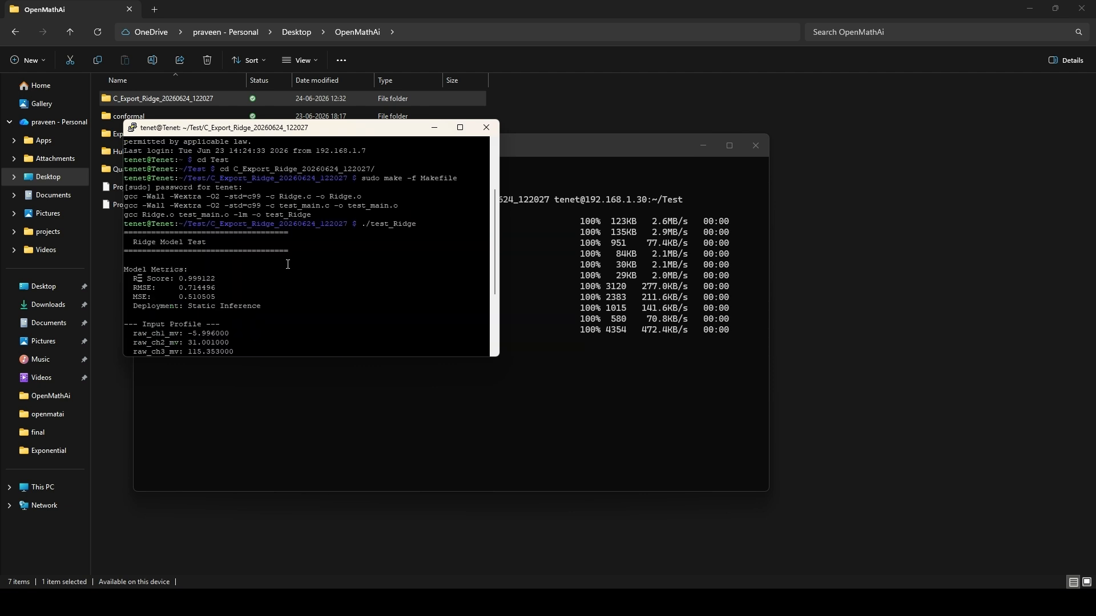
scroll(288, 264, down, 4)
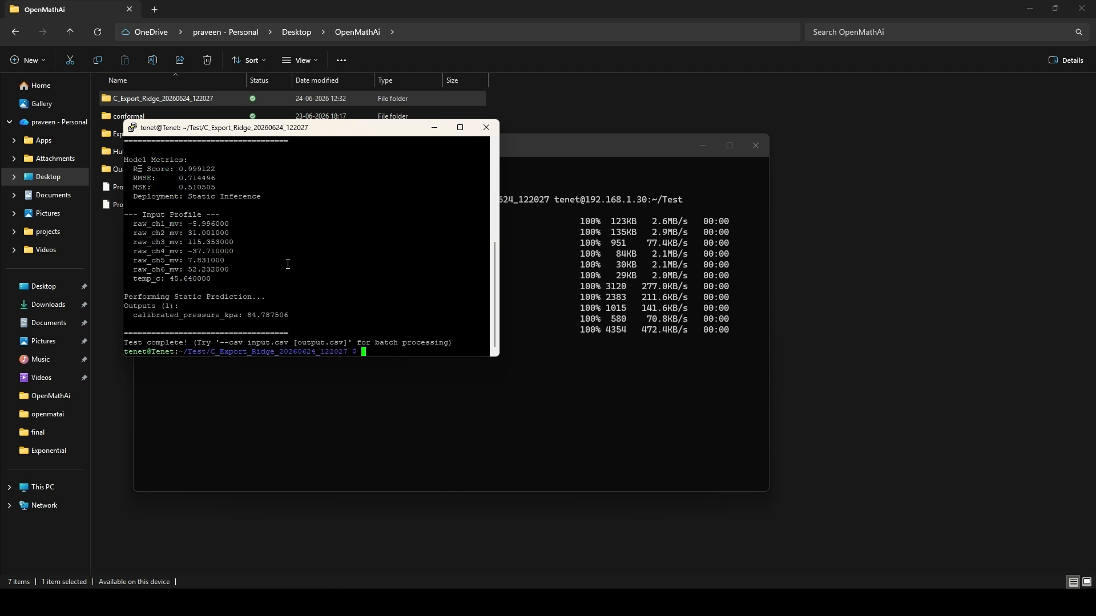